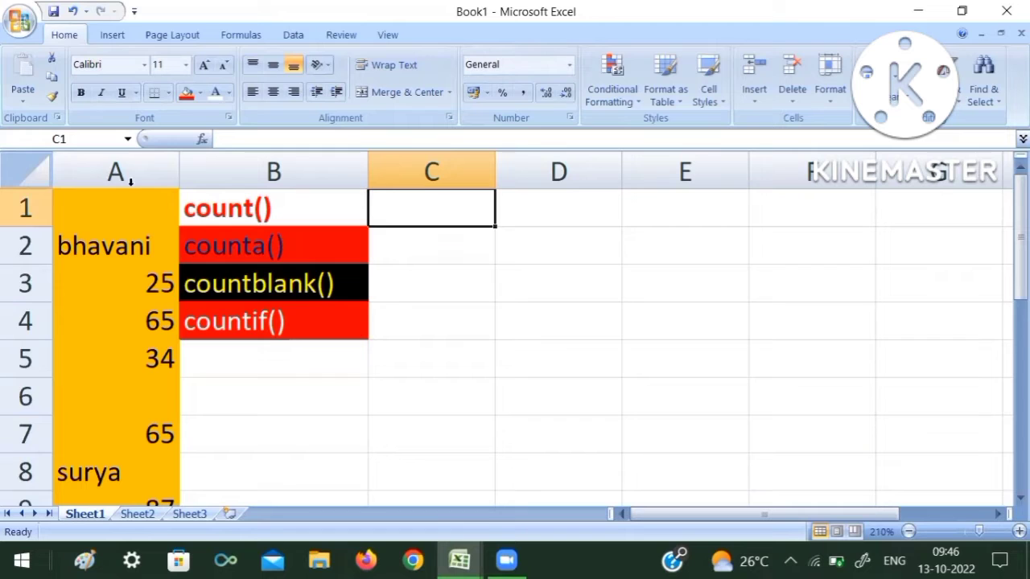
Select the orange data in column A to read its count in the status bar
click(122, 201)
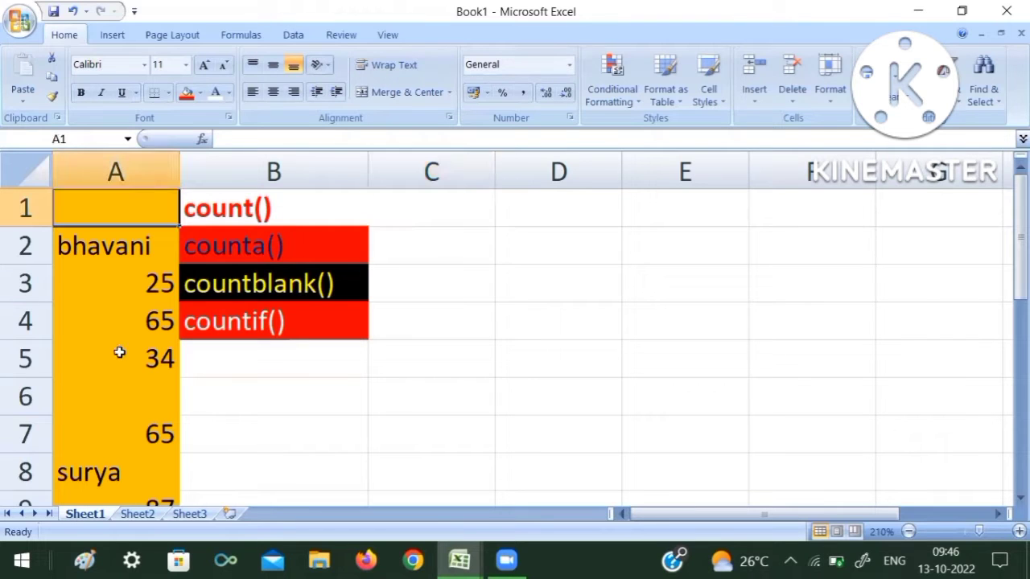
shift+click(119, 354)
drag(113, 480, 113, 483)
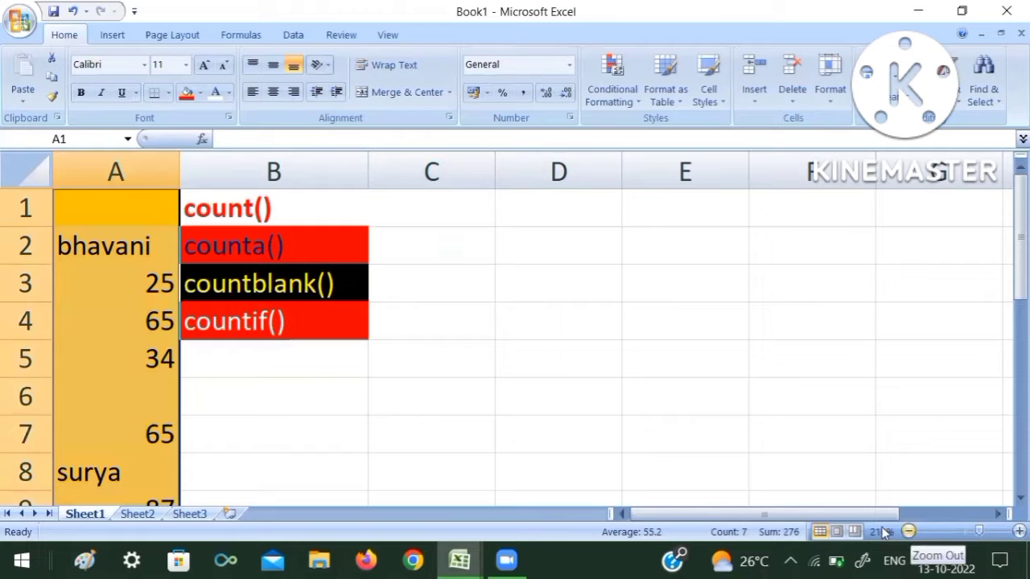
Zoom the sheet out from 210% to 170% so rows 1-10 fit, then select C1
click(908, 531)
click(470, 431)
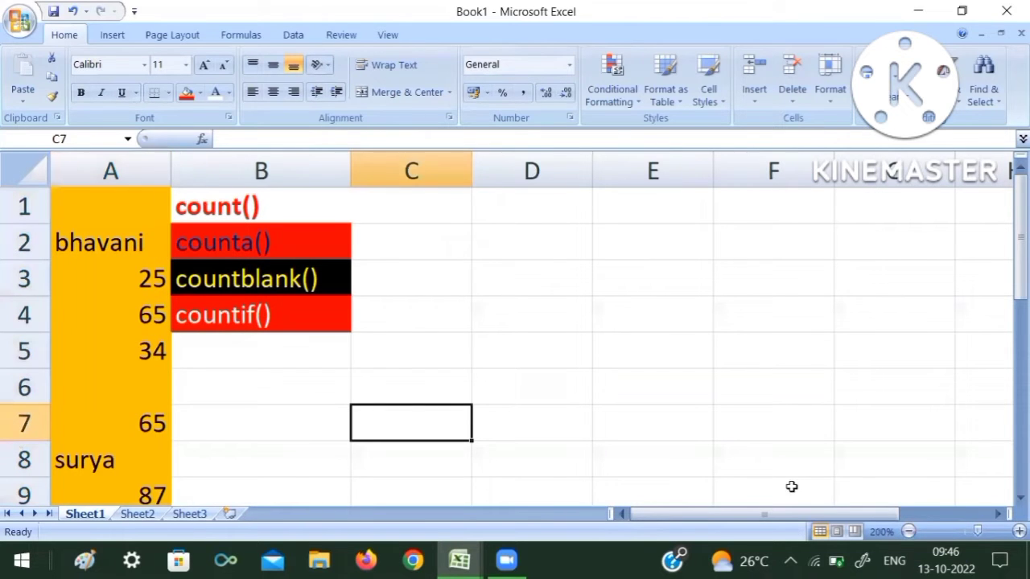
click(908, 531)
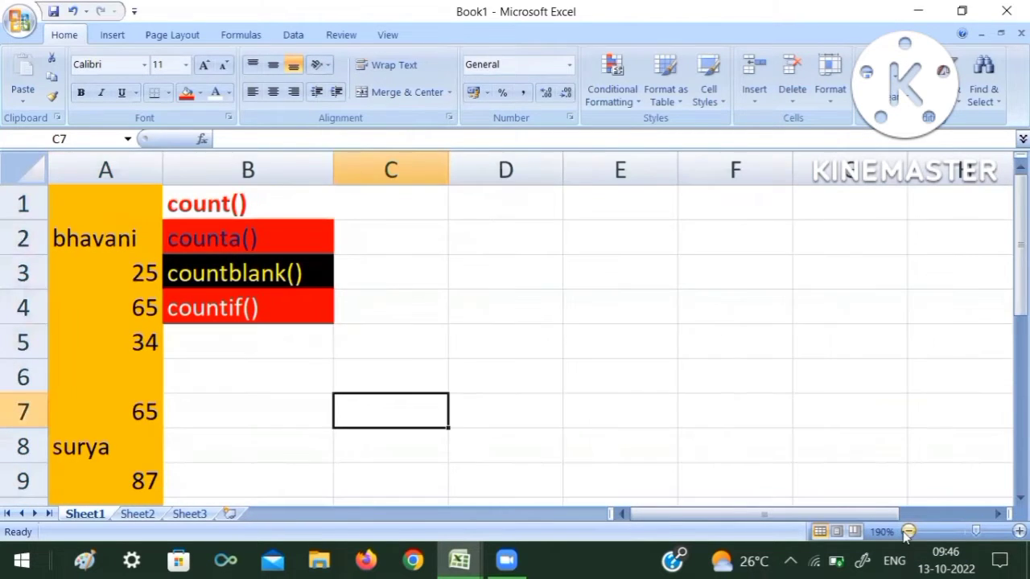
click(908, 531)
click(908, 531)
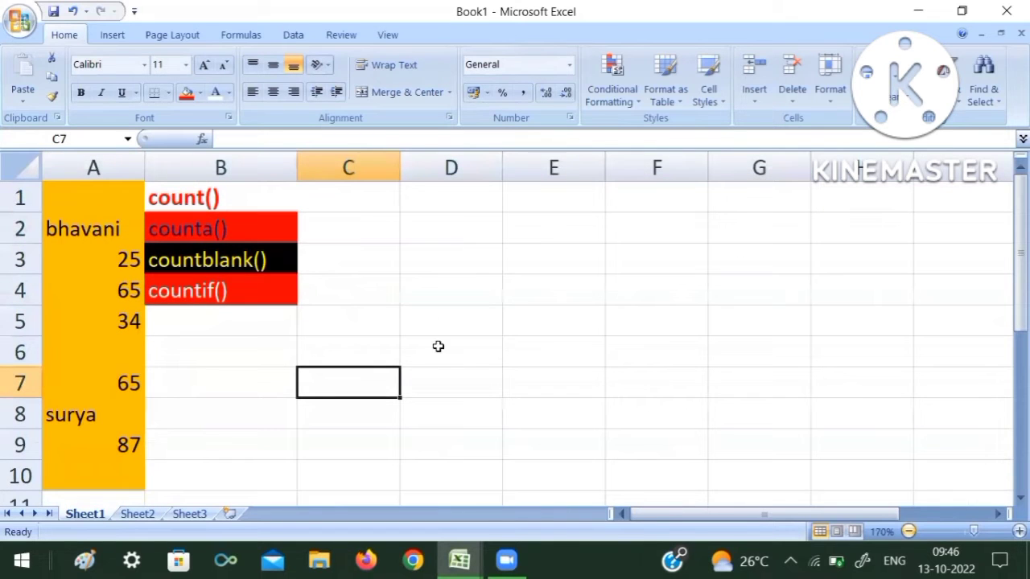
click(363, 199)
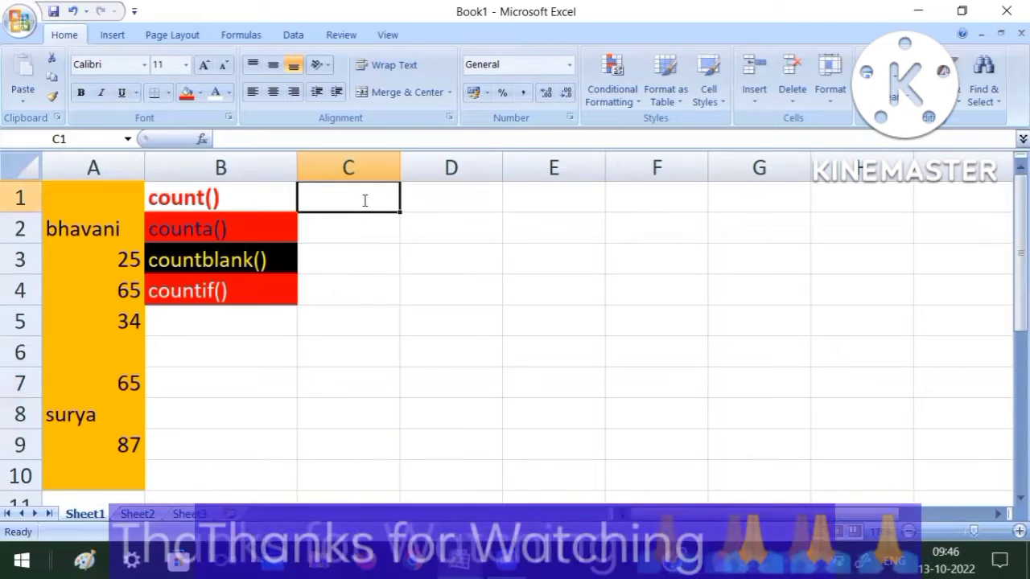
Enter a first COUNT formula in C1, which returns 0 because of a wrong B6 reference
text(=cou)
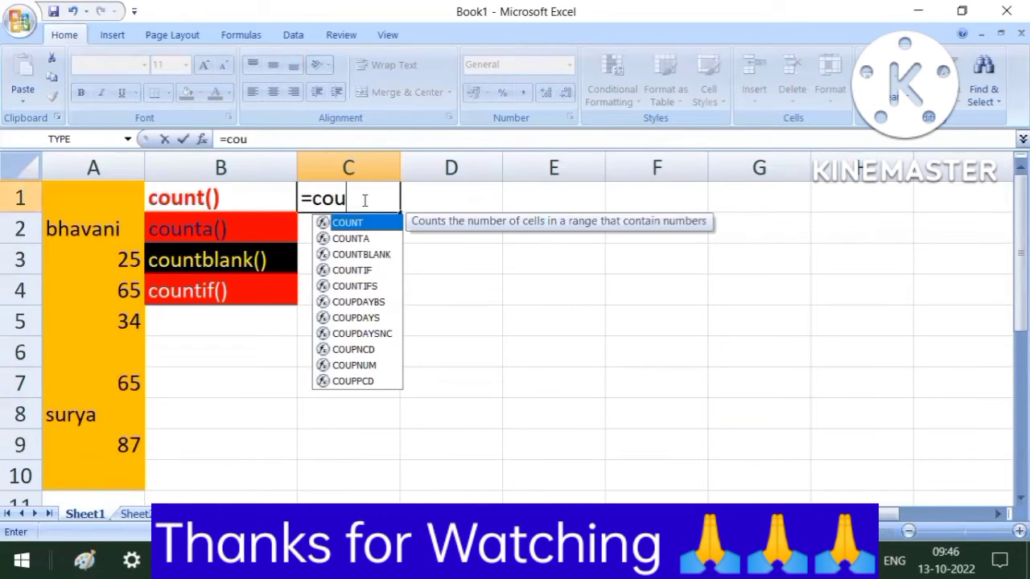
text(nt)
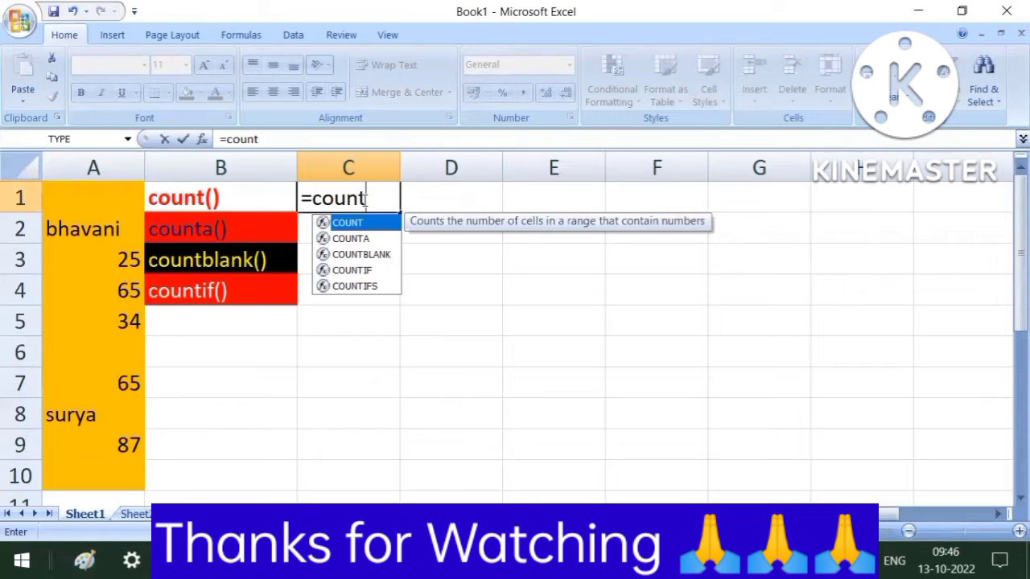
text(()
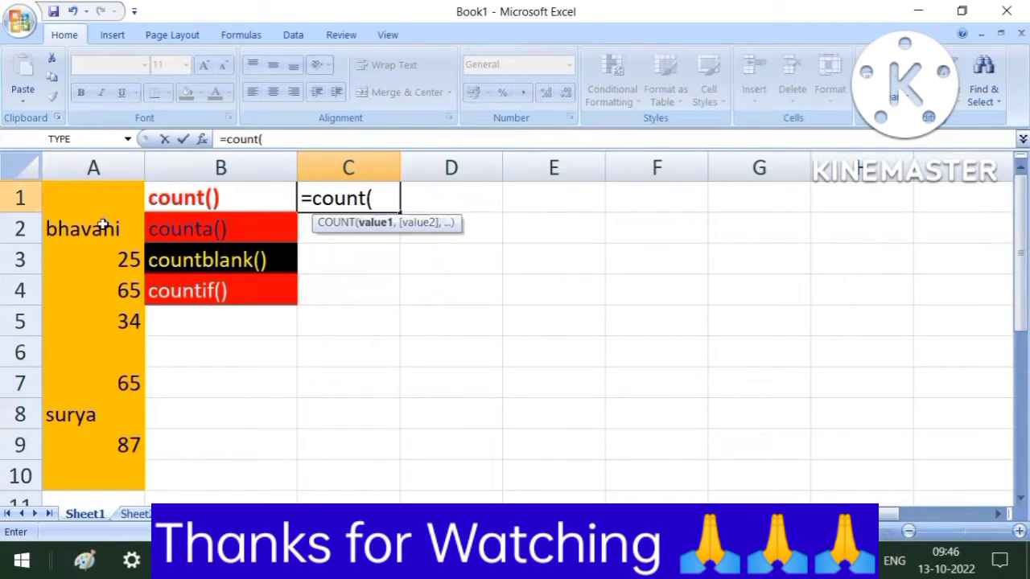
click(105, 164)
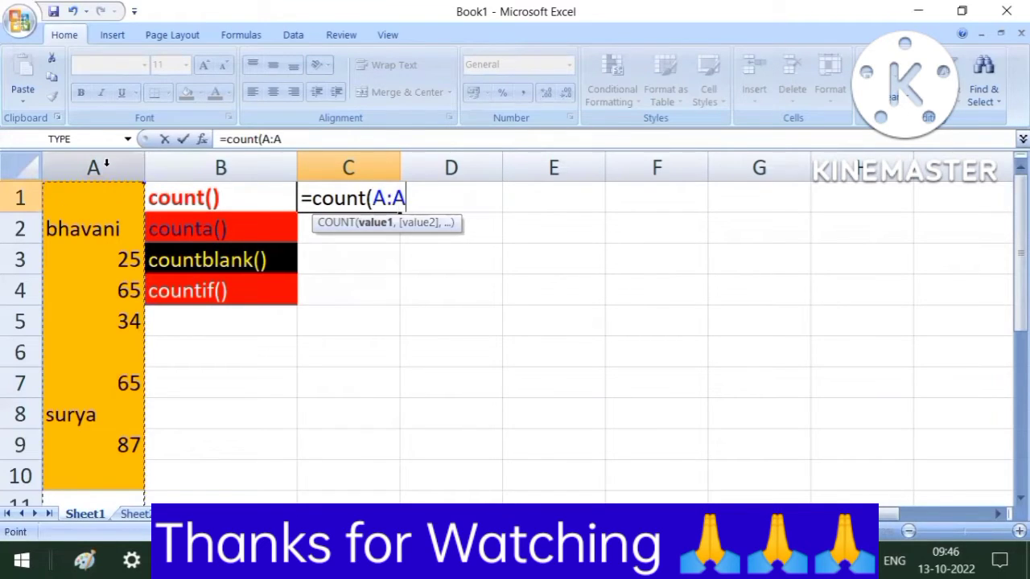
click(220, 338)
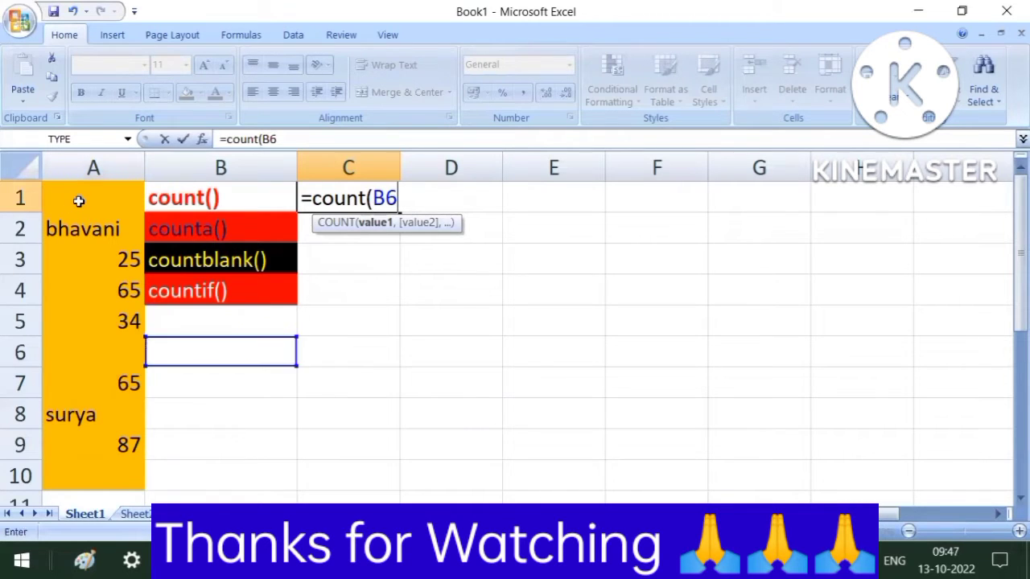
click(79, 201)
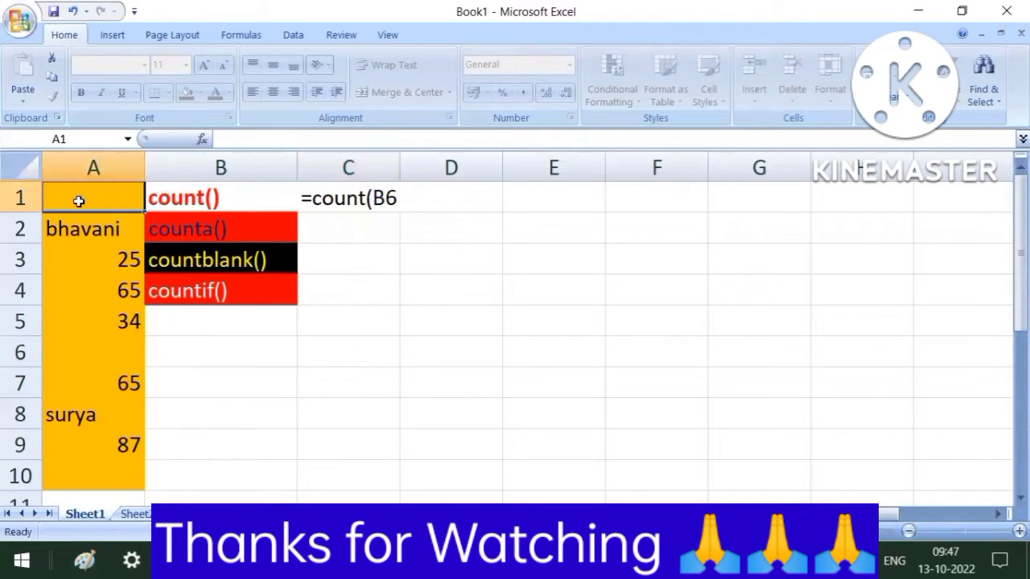
Correct C1's formula to =COUNT(A1:A10) so it returns 5
double_click(375, 199)
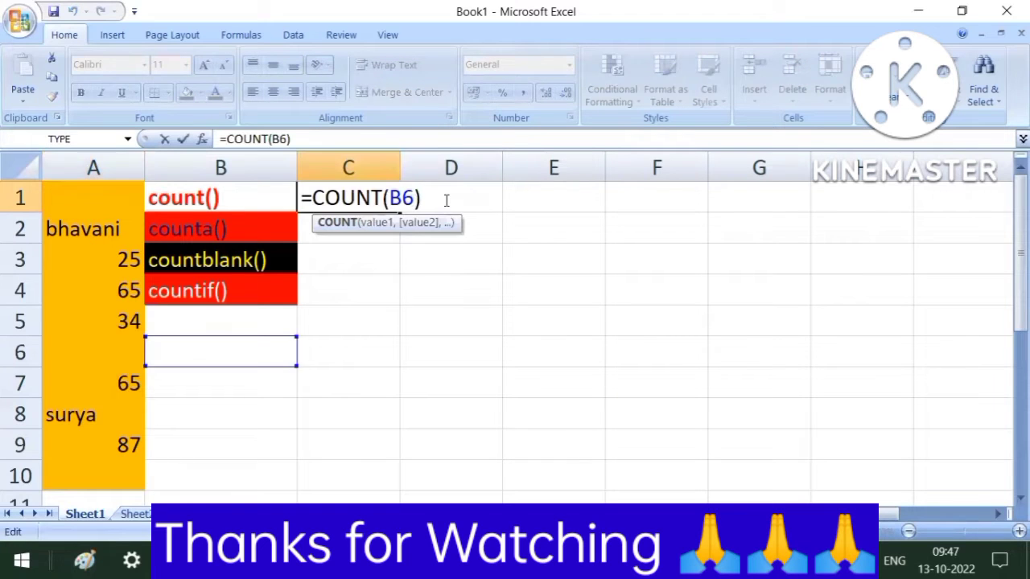
key(BackSpace)
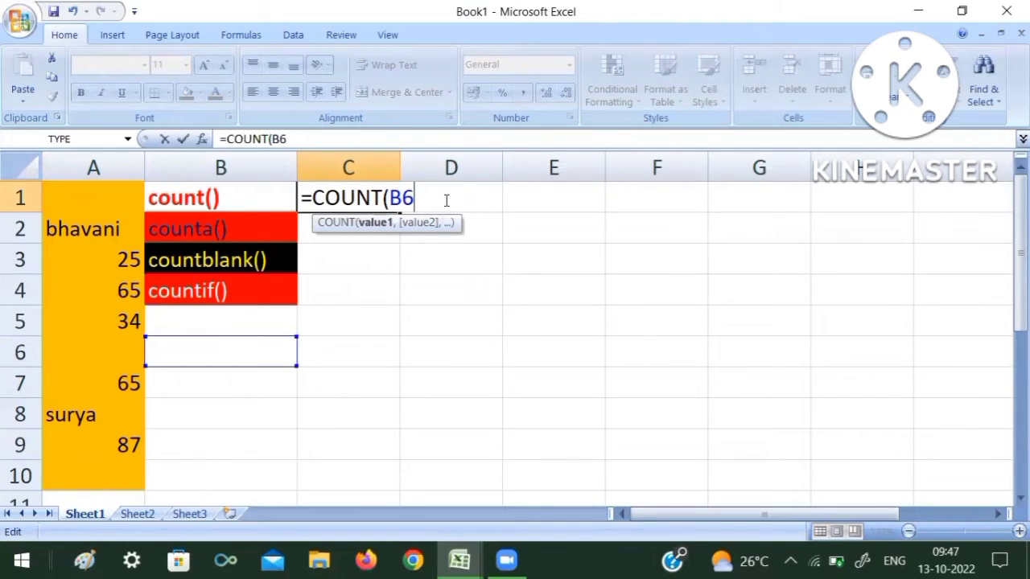
key(BackSpace)
key(BackSpace)
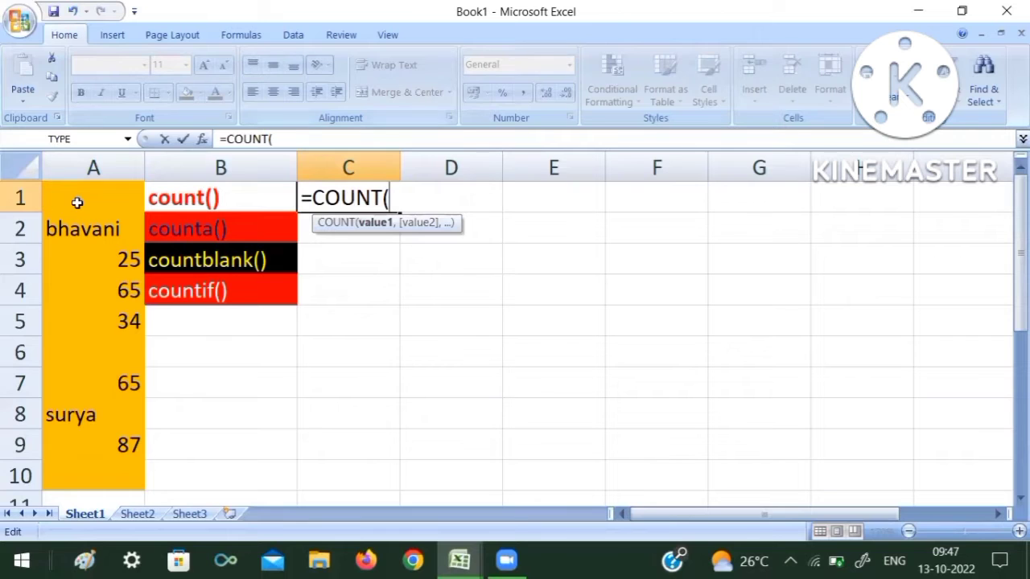
drag(78, 201, 74, 485)
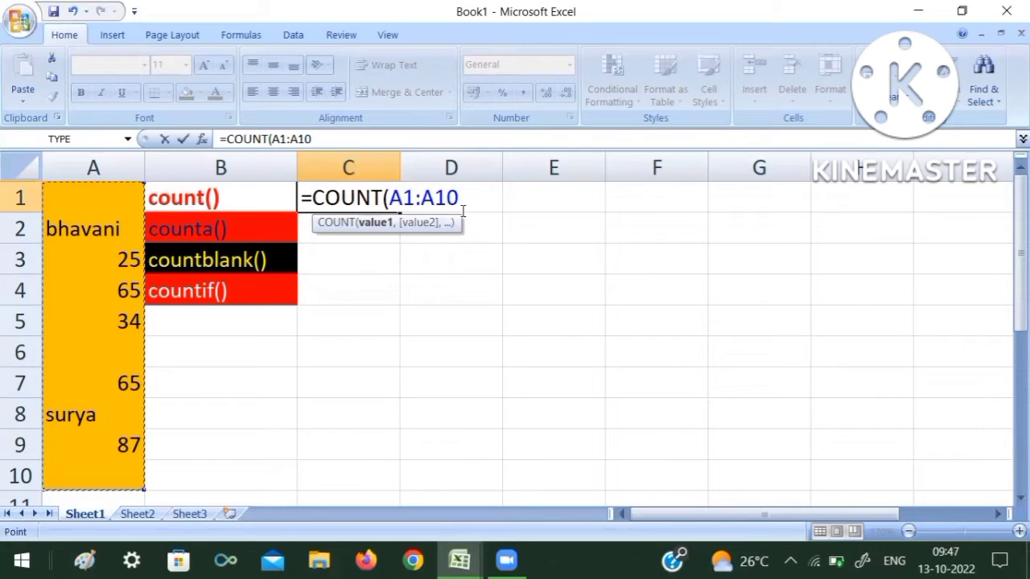
text())
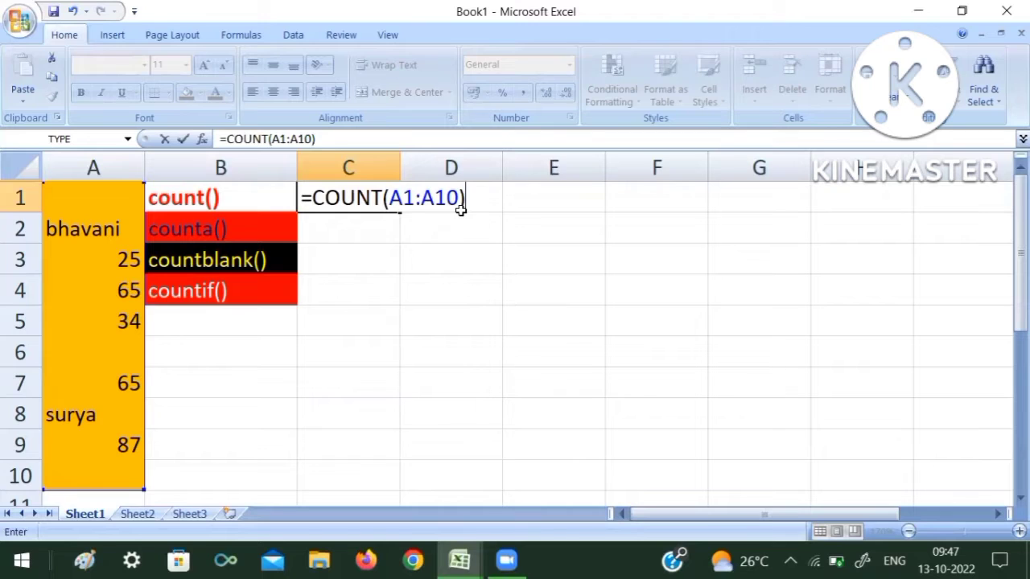
key(Return)
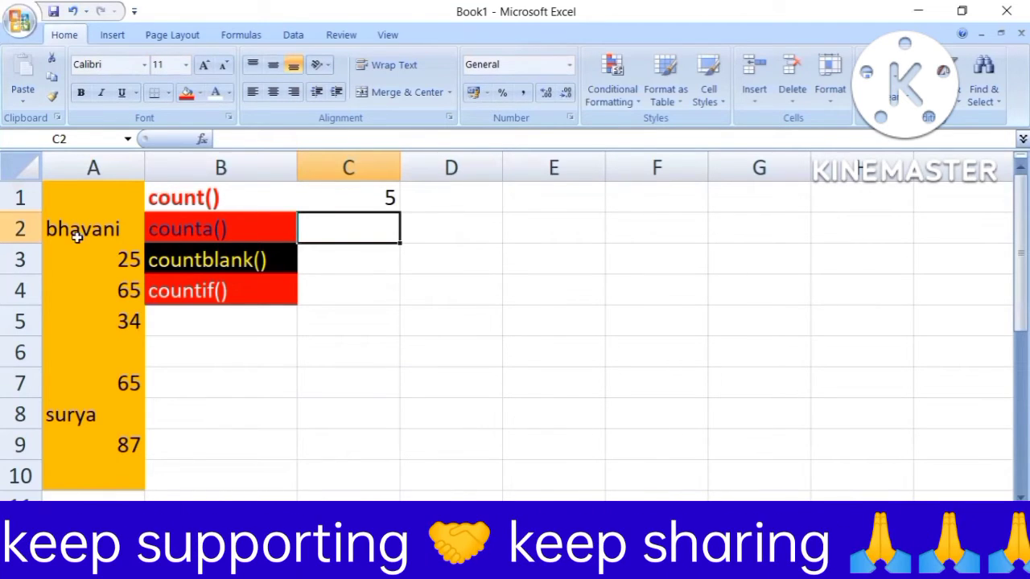
click(122, 259)
click(119, 295)
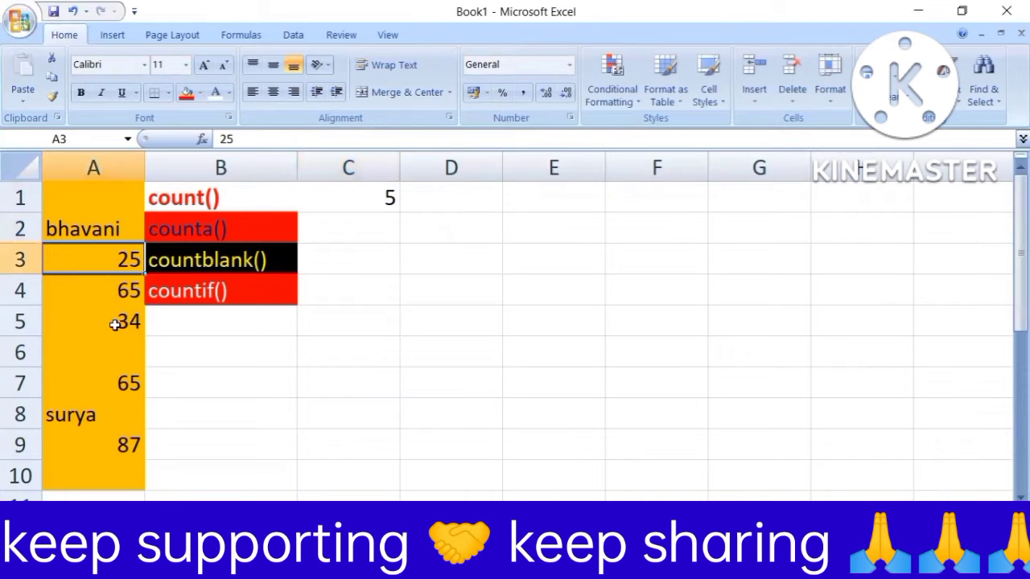
click(122, 321)
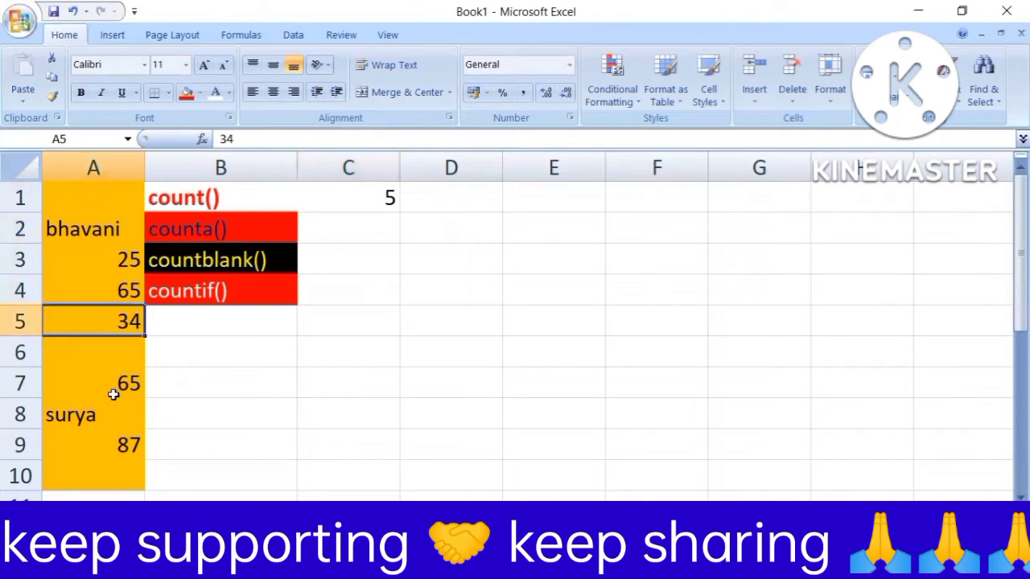
click(113, 394)
click(131, 453)
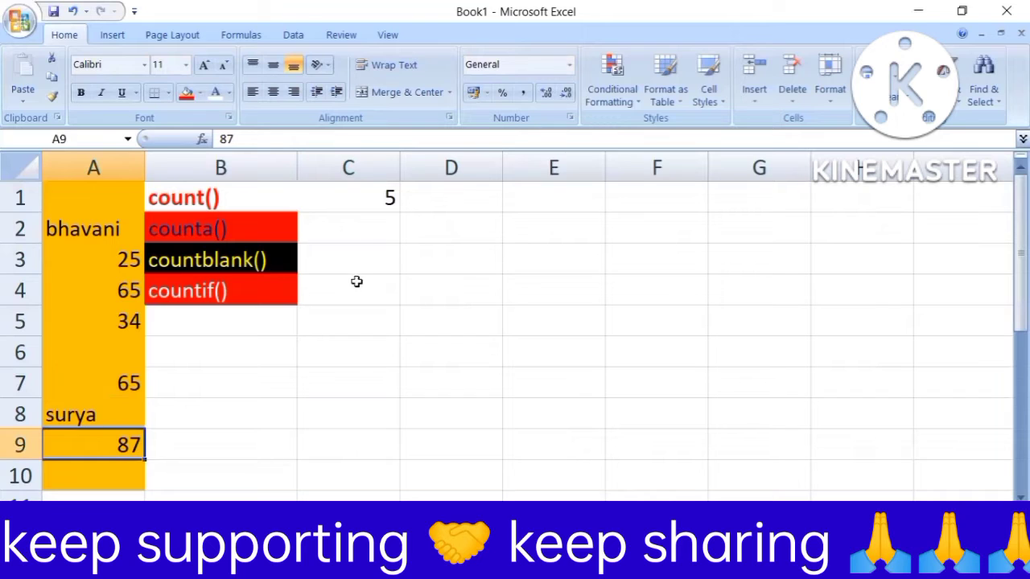
click(363, 232)
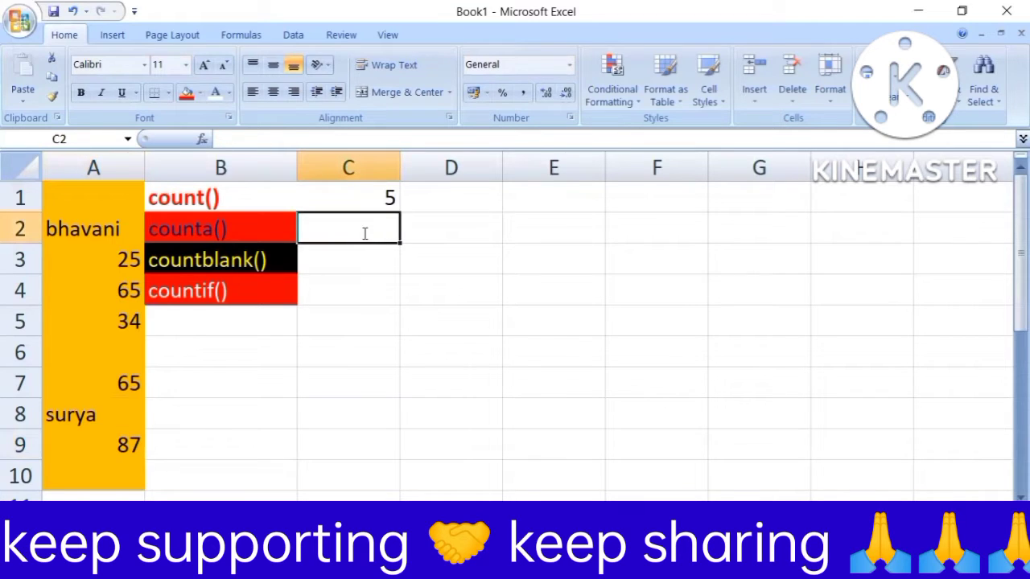
Enter =COUNTA(A1:A10) in C2, returning 7
double_click(365, 233)
text(=)
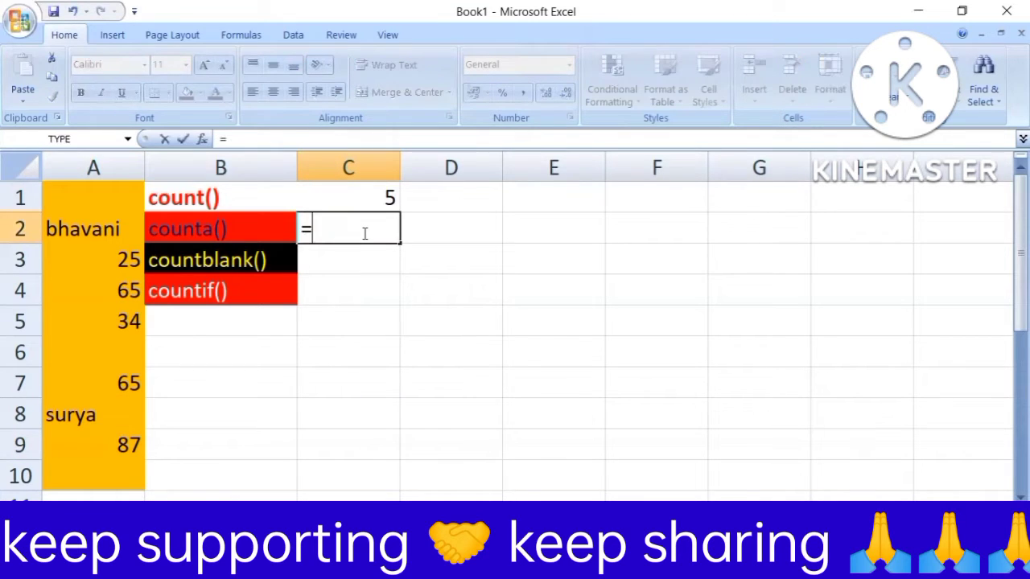
text(counta)
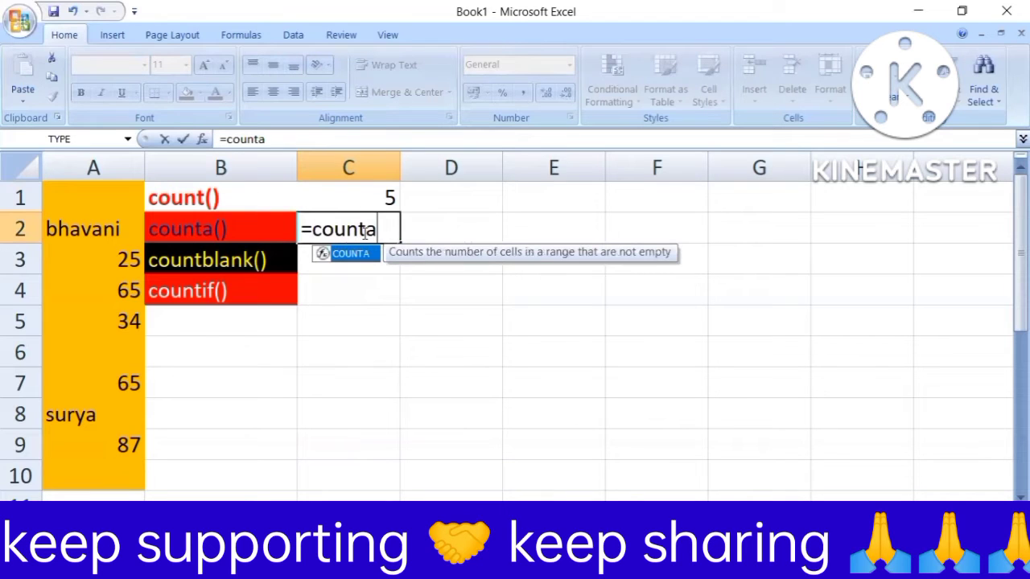
text(()
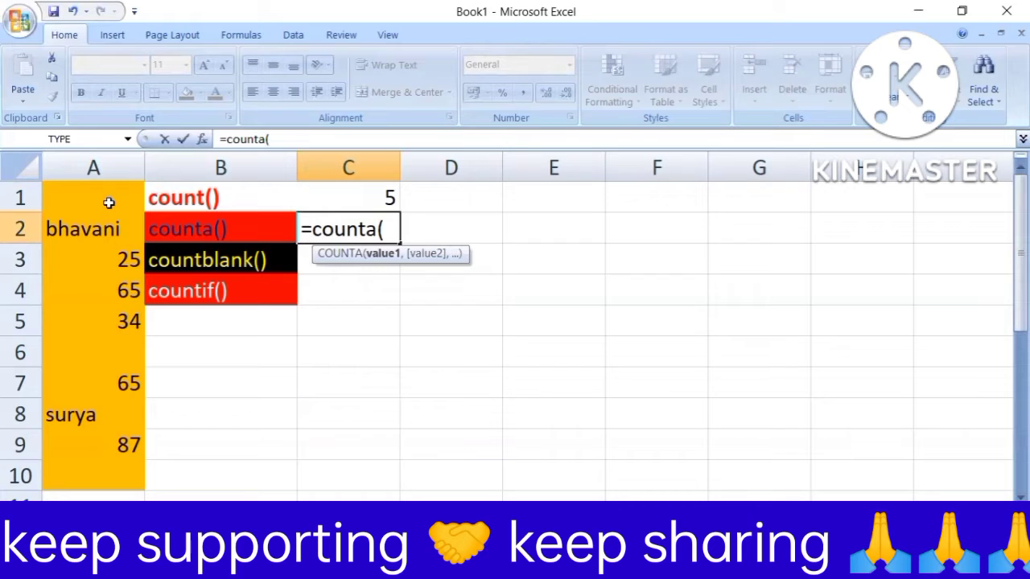
drag(109, 201, 107, 479)
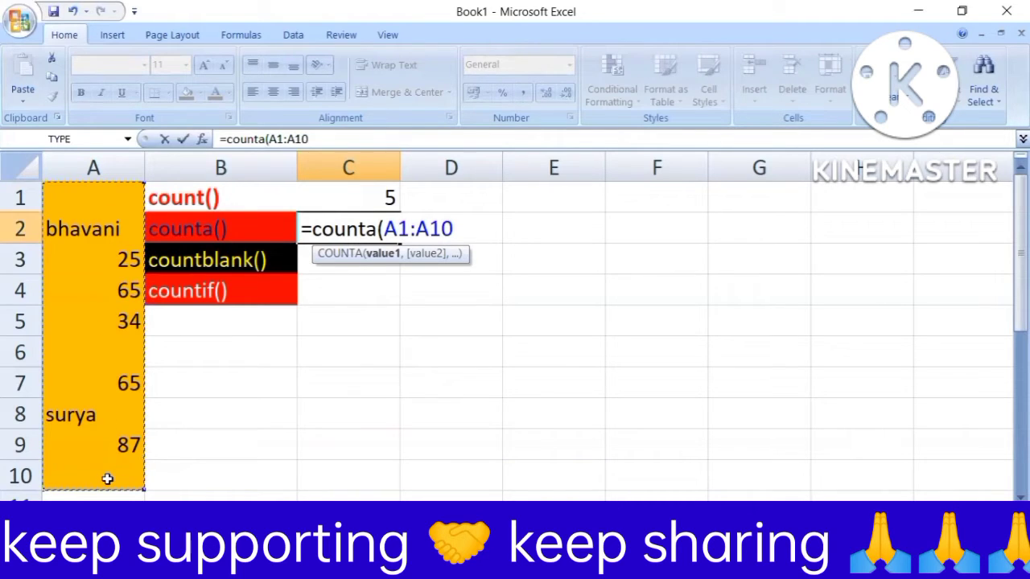
text())
key(Return)
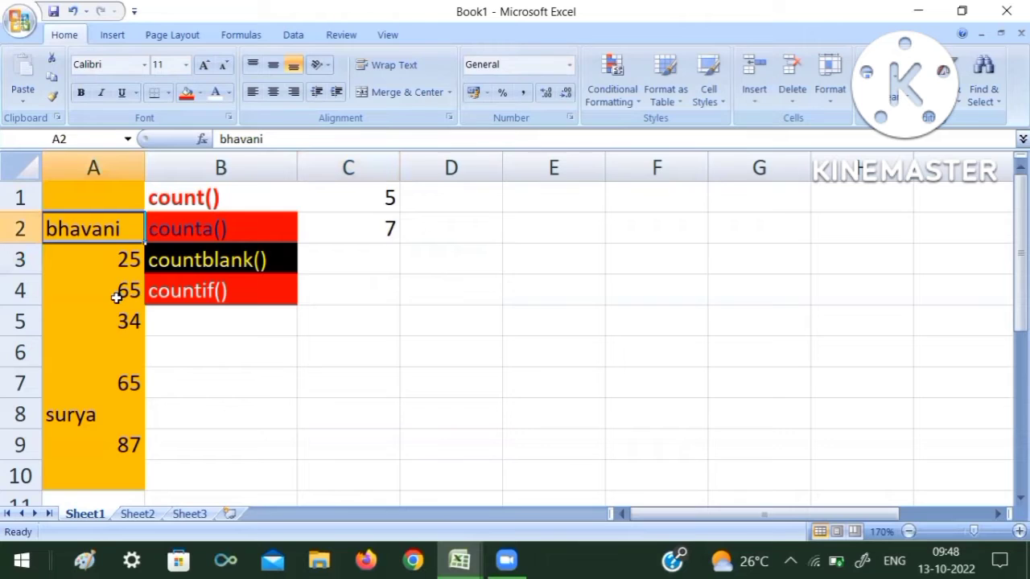
Step through the filled cells A4, A5, A7, A8 and A9 to check their values
click(115, 294)
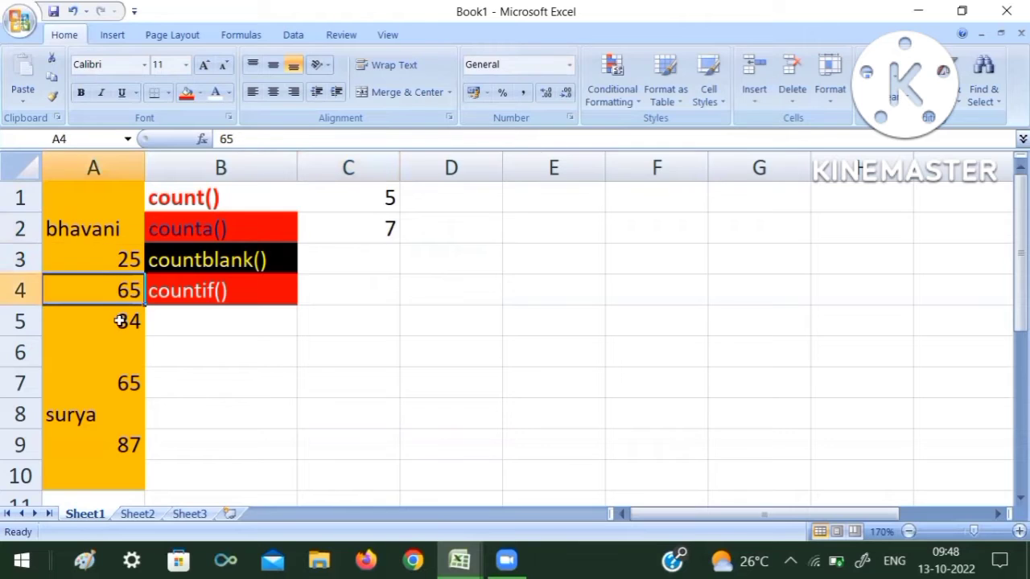
click(119, 320)
click(124, 390)
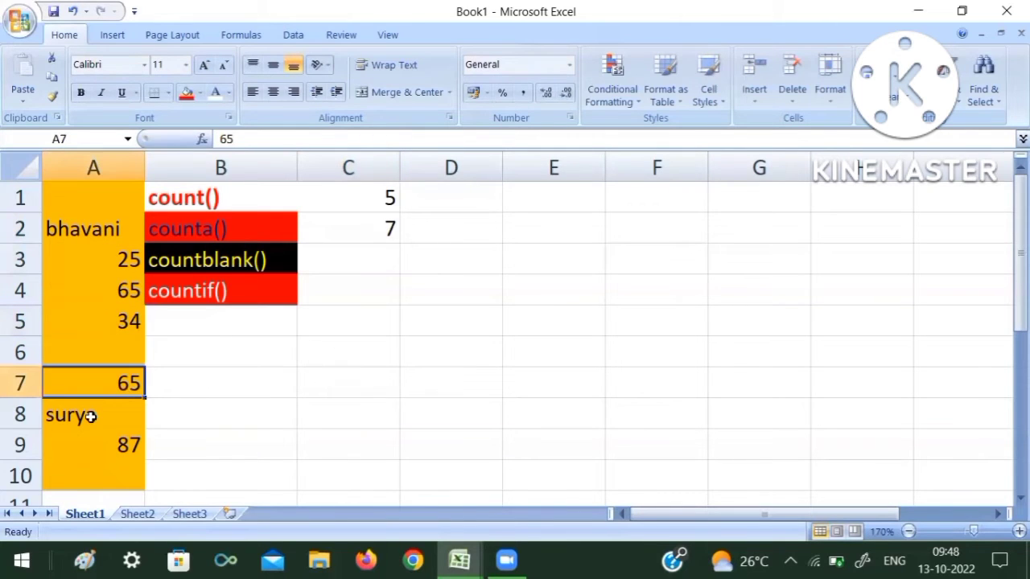
key(Down)
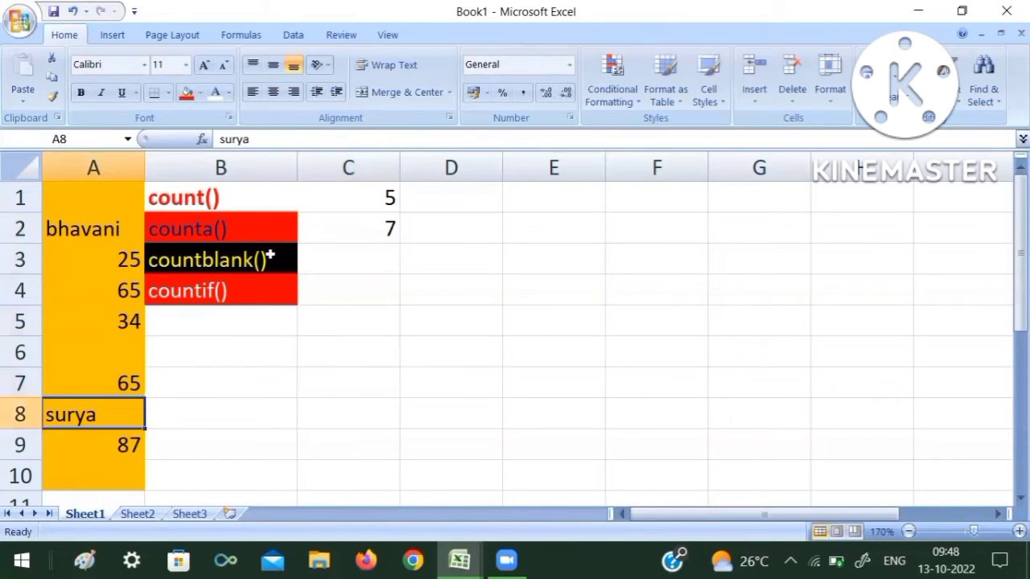
key(Down)
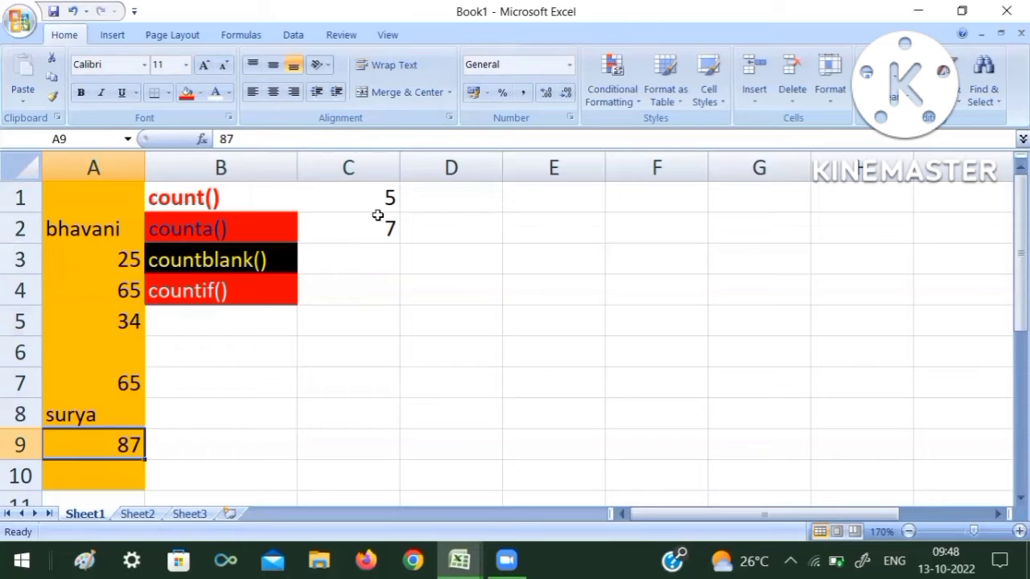
Enter =COUNTBLANK(A1:A10) in C3, fixing a typo along the way, so it returns 3
click(351, 257)
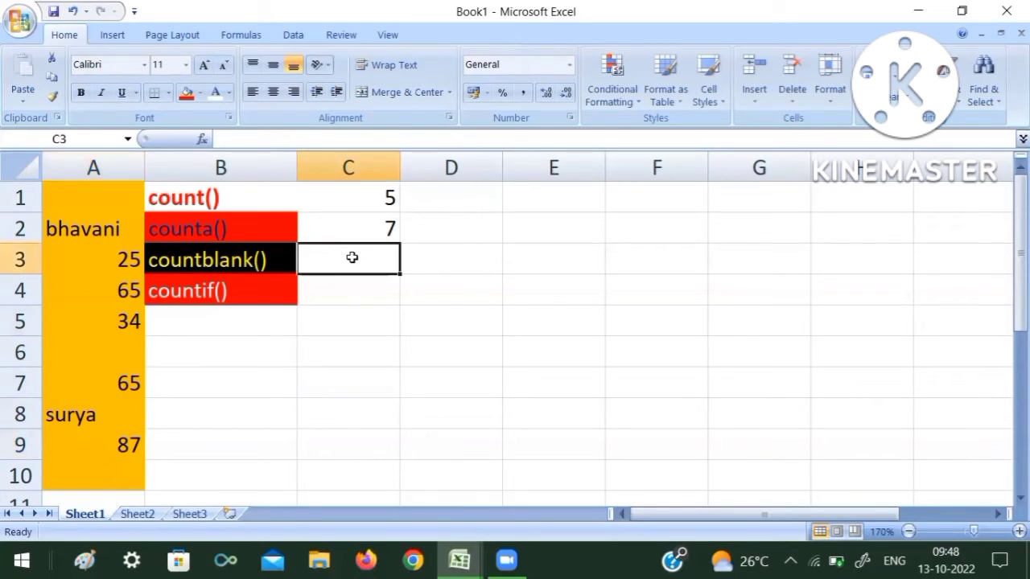
text(=c)
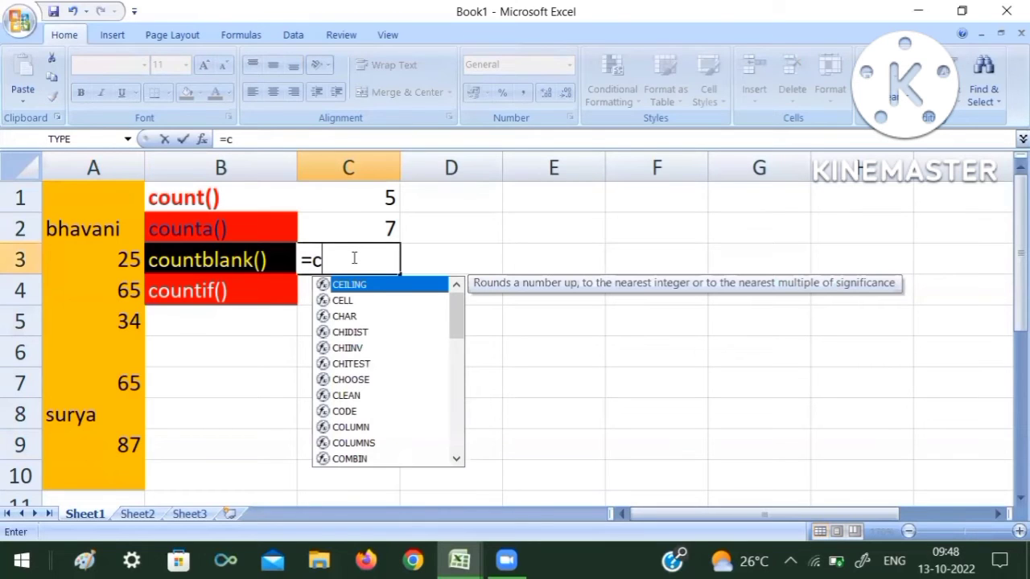
text(ountbl)
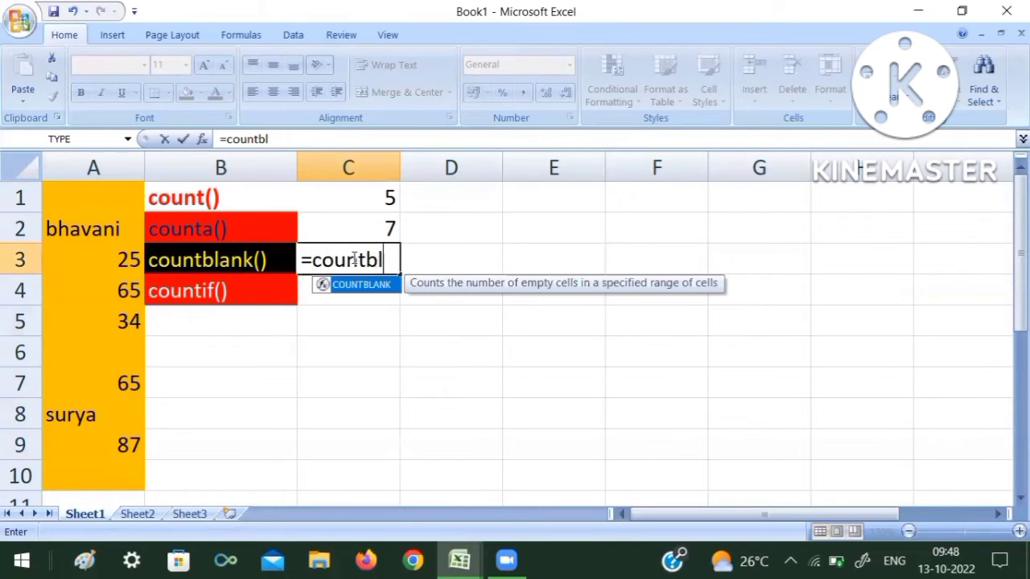
text(aa)
key(BackSpace)
text(nk()
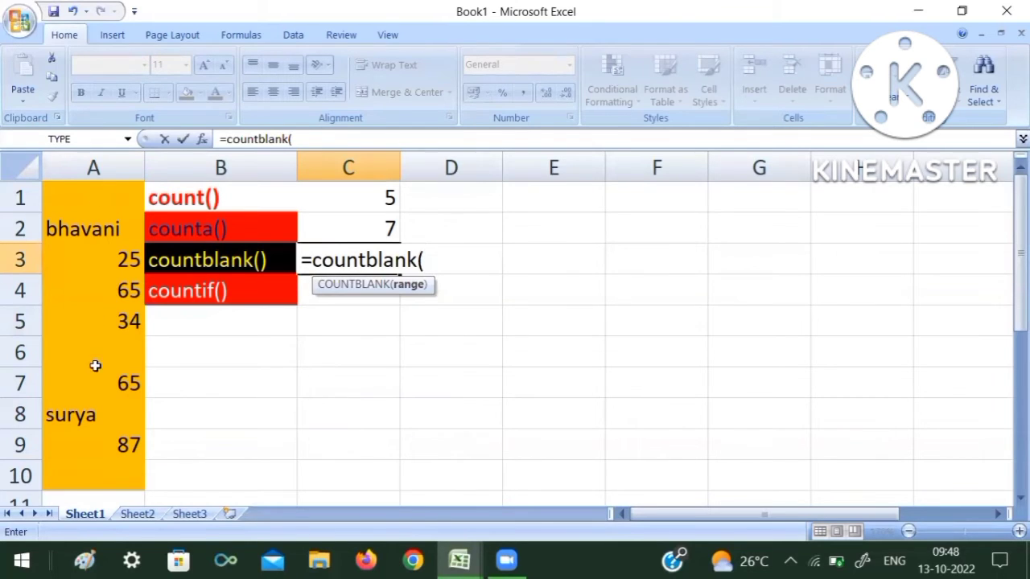
drag(97, 197, 92, 354)
drag(90, 470, 89, 470)
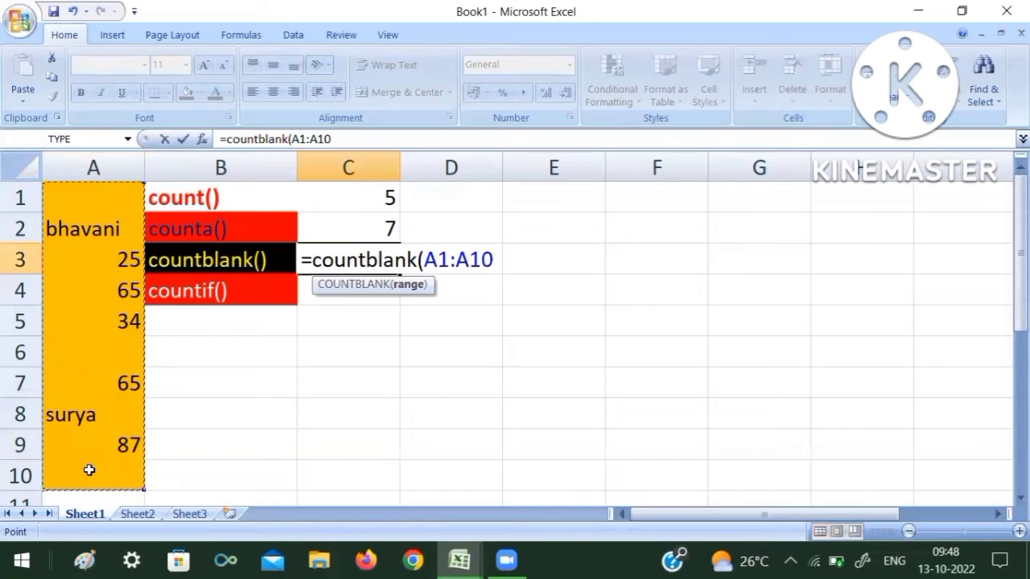
text())
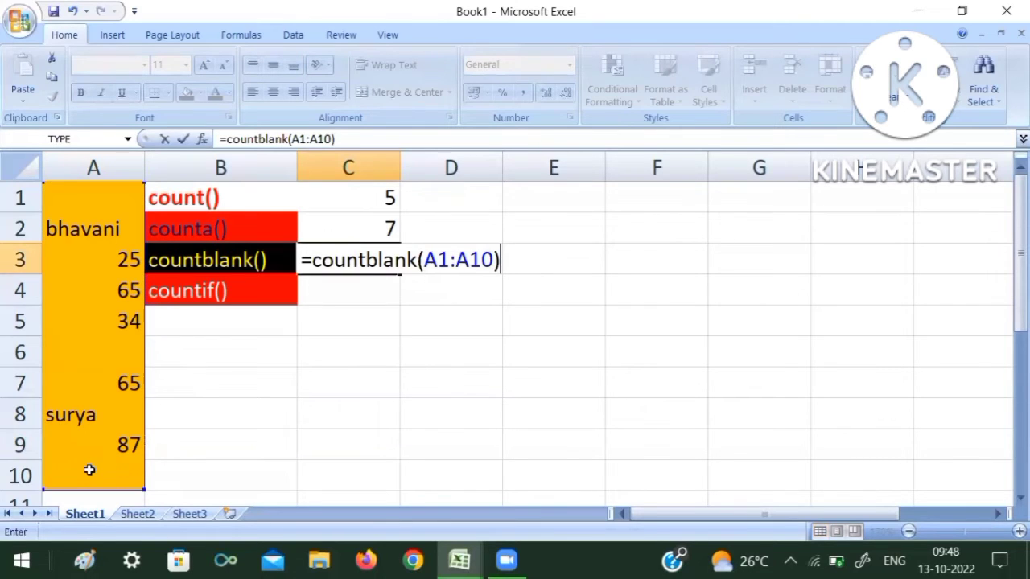
key(Return)
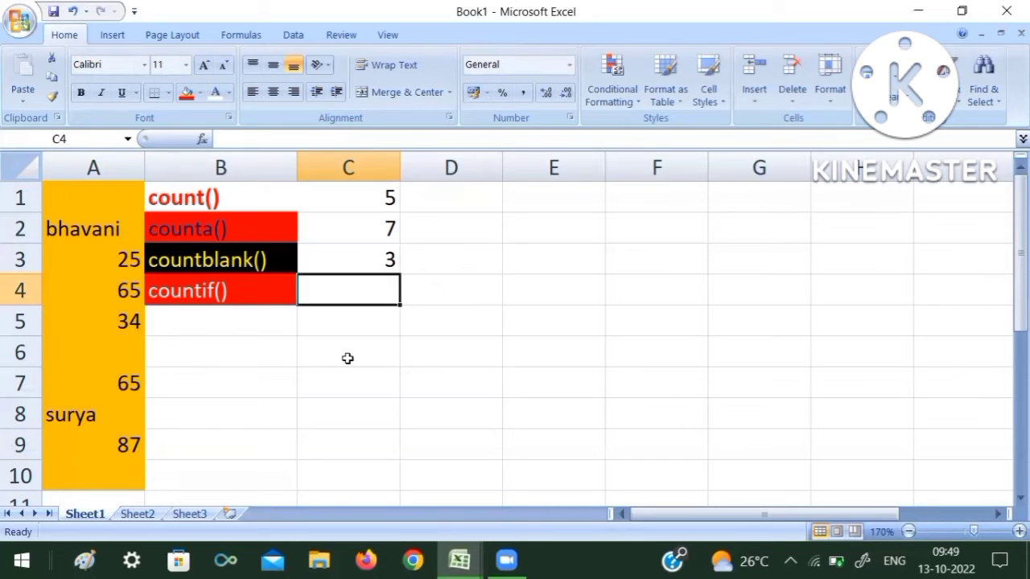
Enter =COUNTIF(A1:A10,"<25") in C4, which returns 0, and reopen it for editing
text(=)
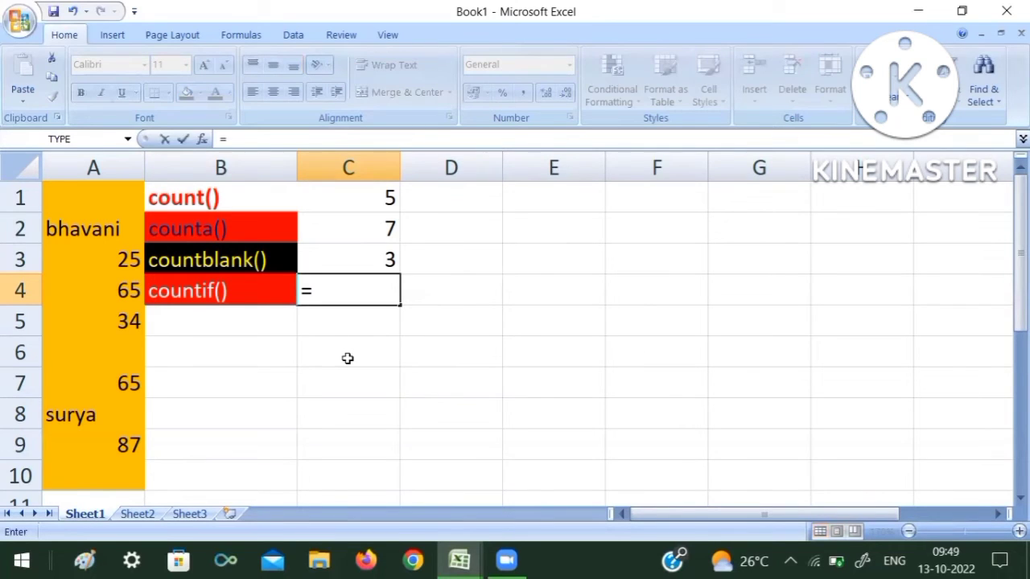
text(count)
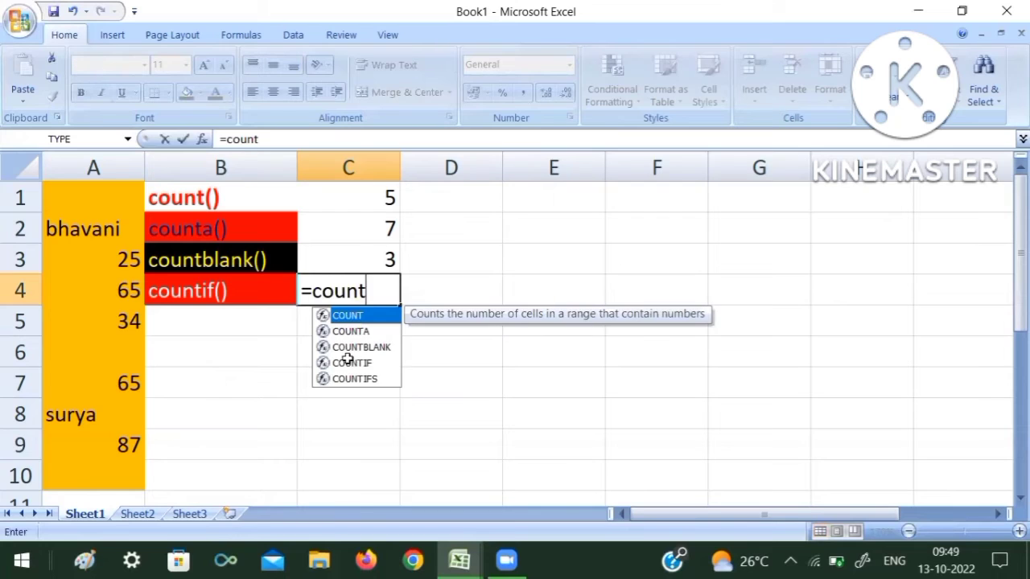
text(if)
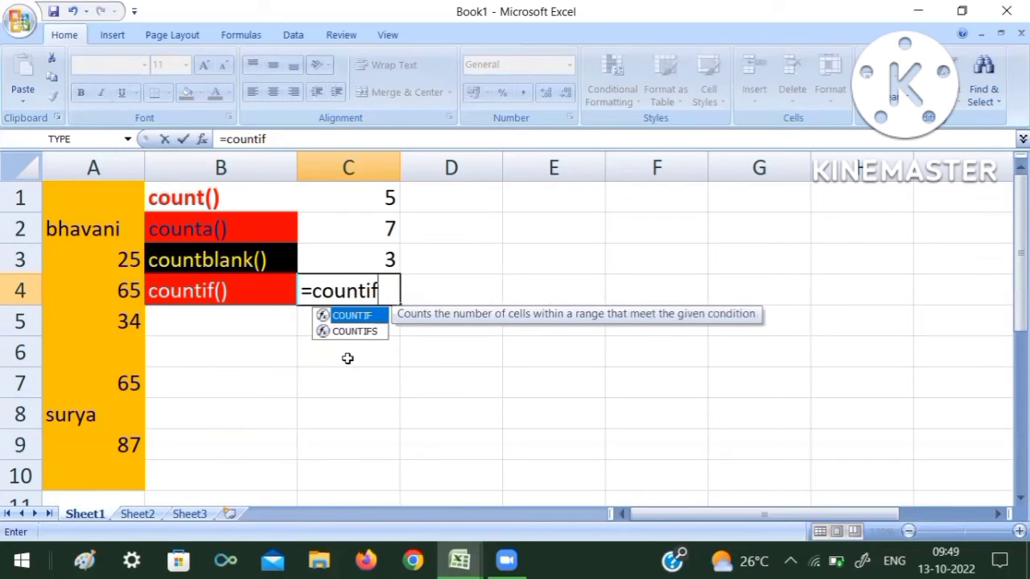
text(()
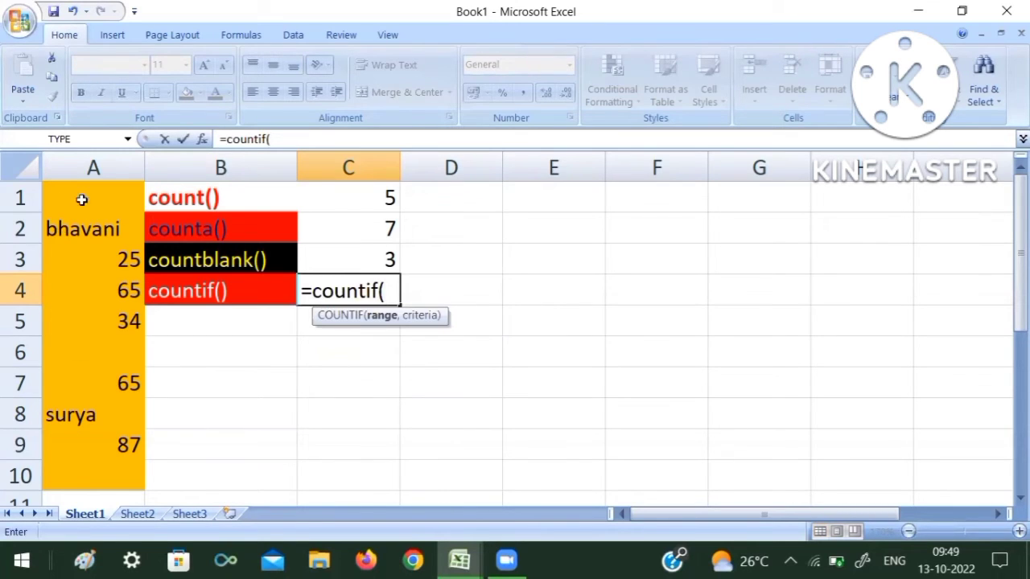
drag(81, 199, 73, 473)
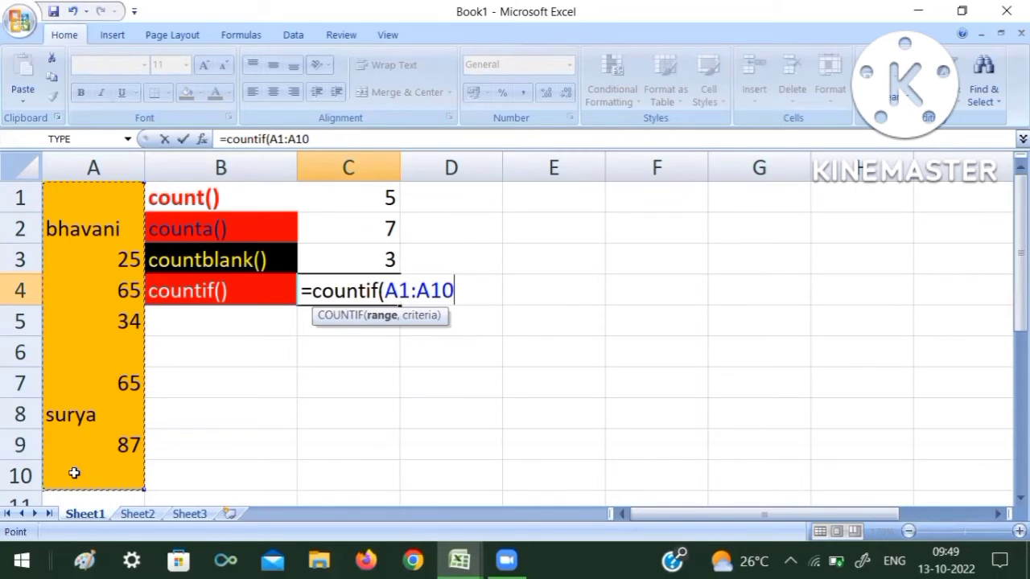
text(,)
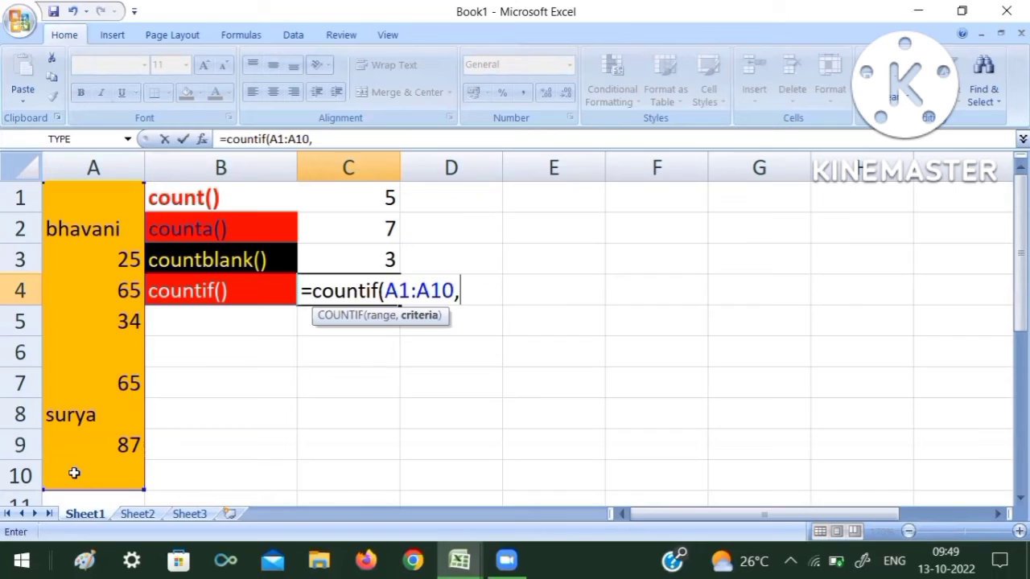
text(")
text(<)
text(25)
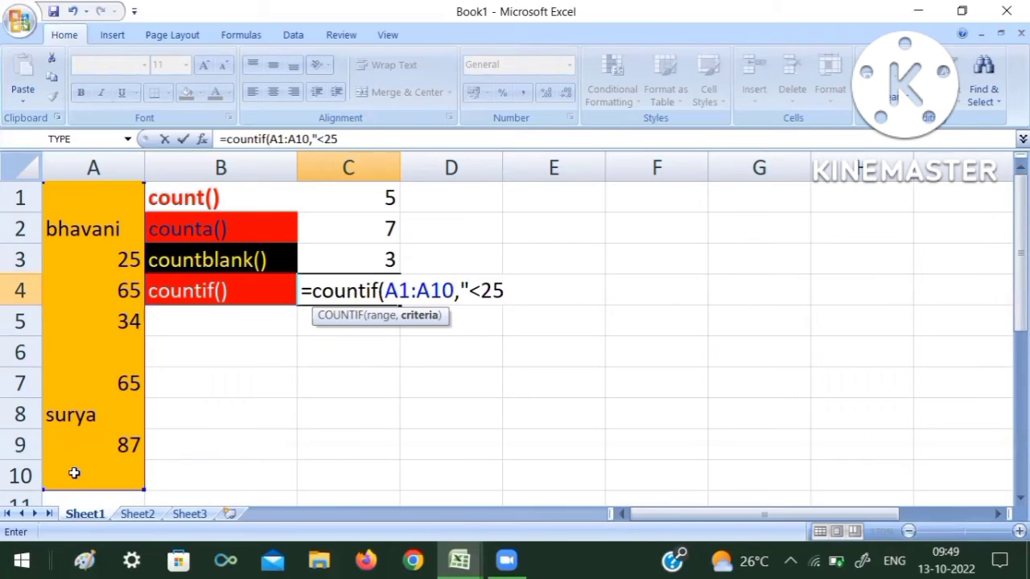
text(")
text())
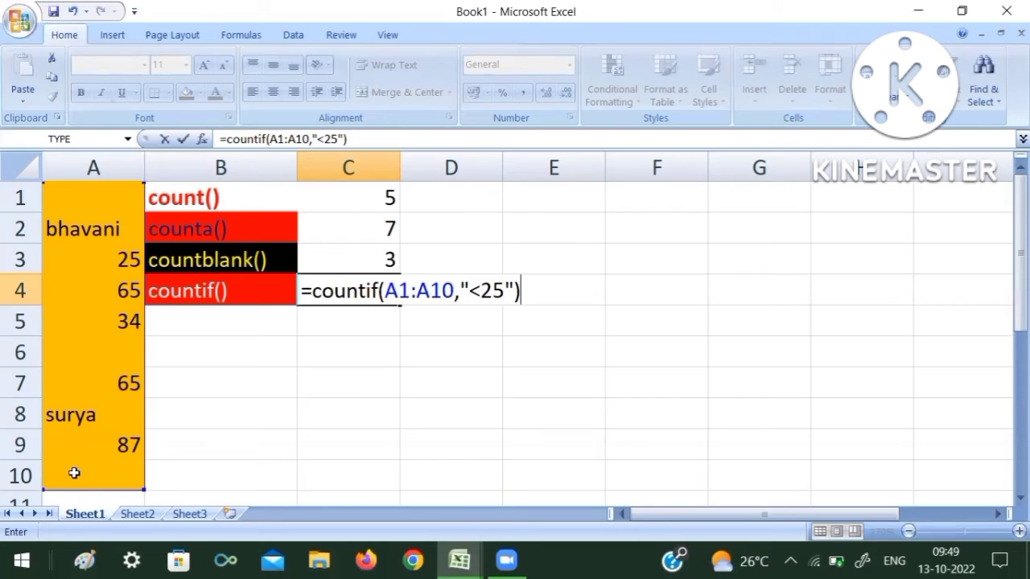
key(Return)
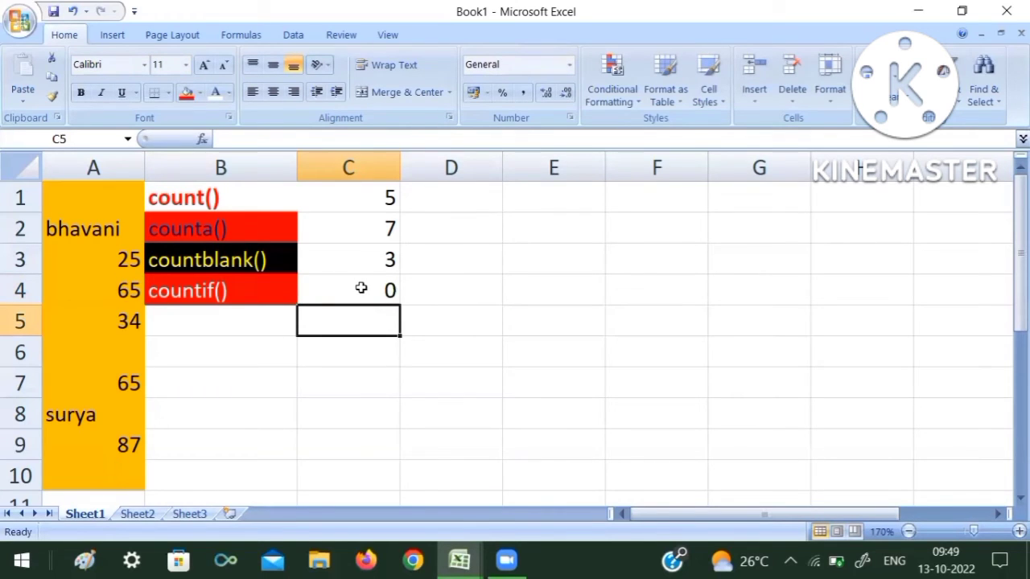
key(Up)
key(F2)
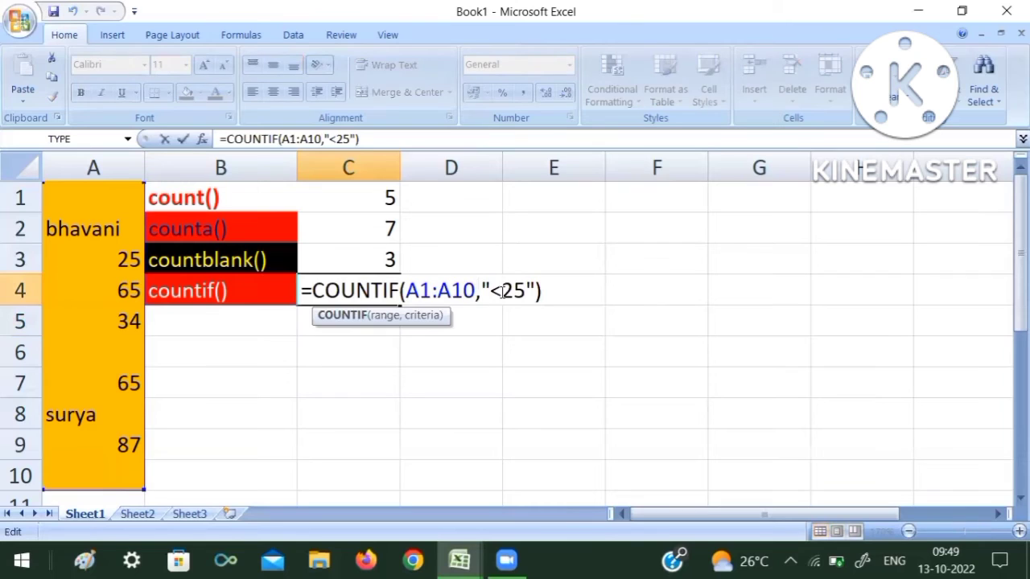
Change C4's COUNTIF criterion to "<=25" so it counts 1 value
click(501, 291)
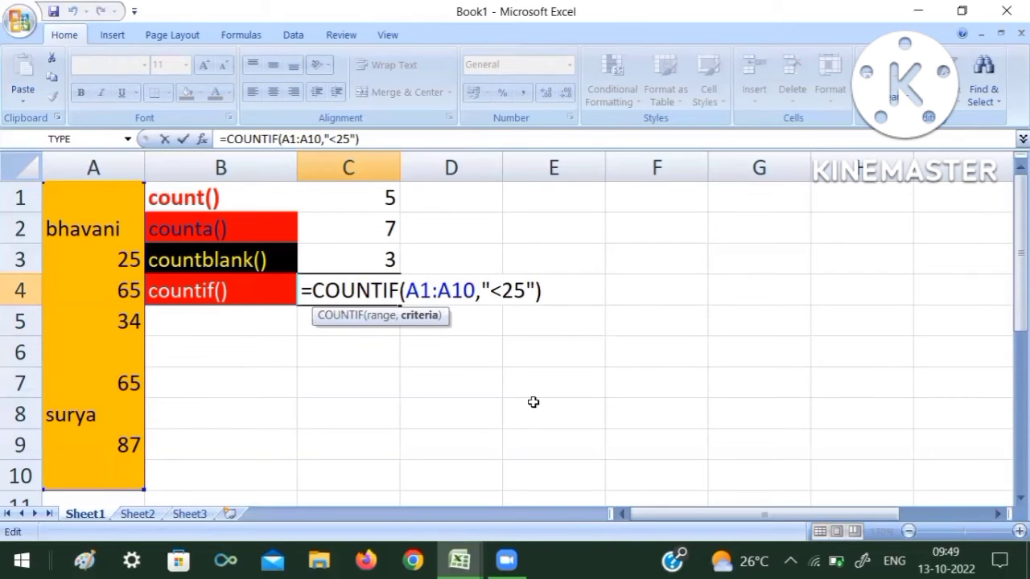
text(=)
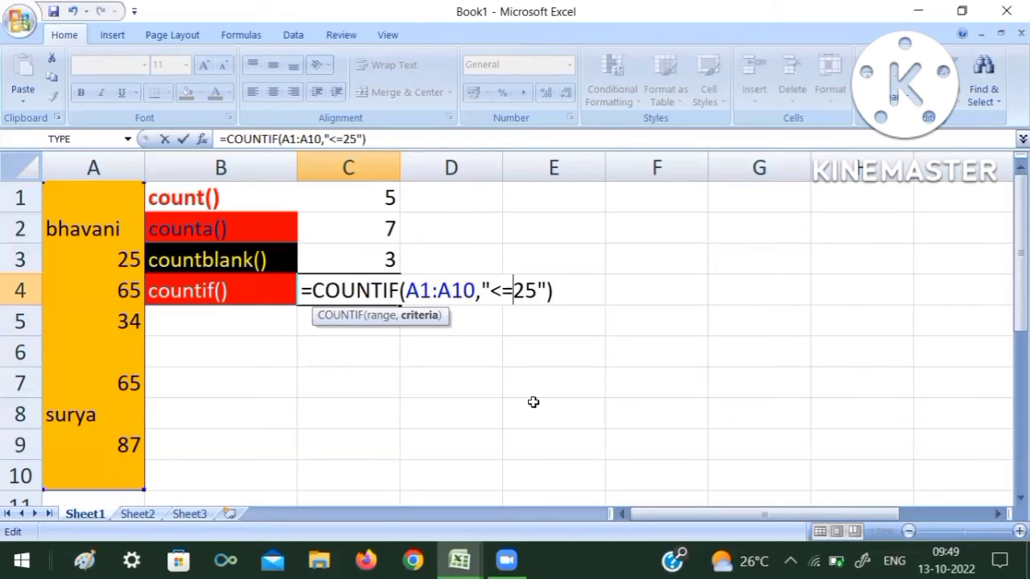
key(Return)
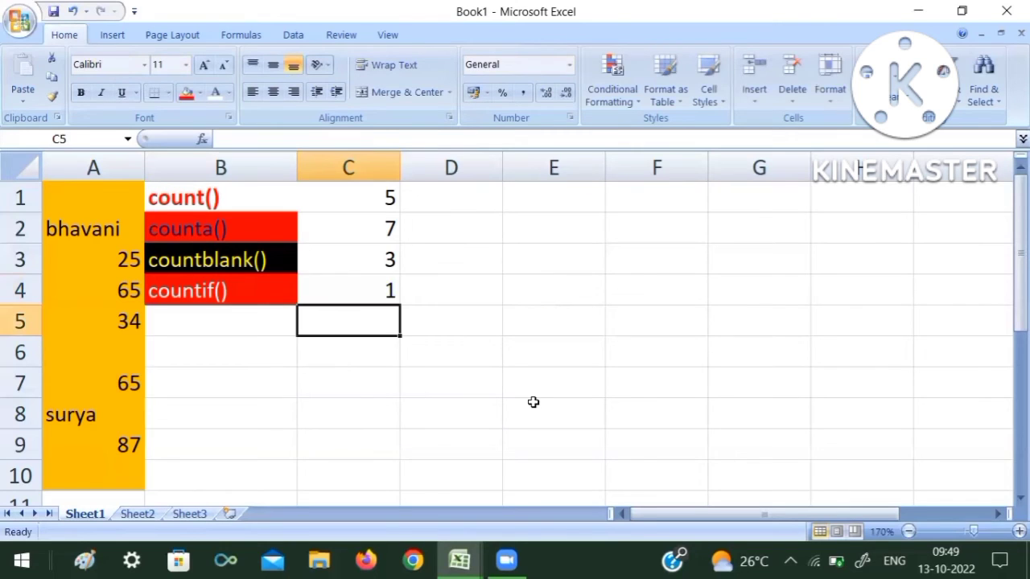
Reopen C4 and swap the < sign for >, making the criterion ">=25"
double_click(391, 286)
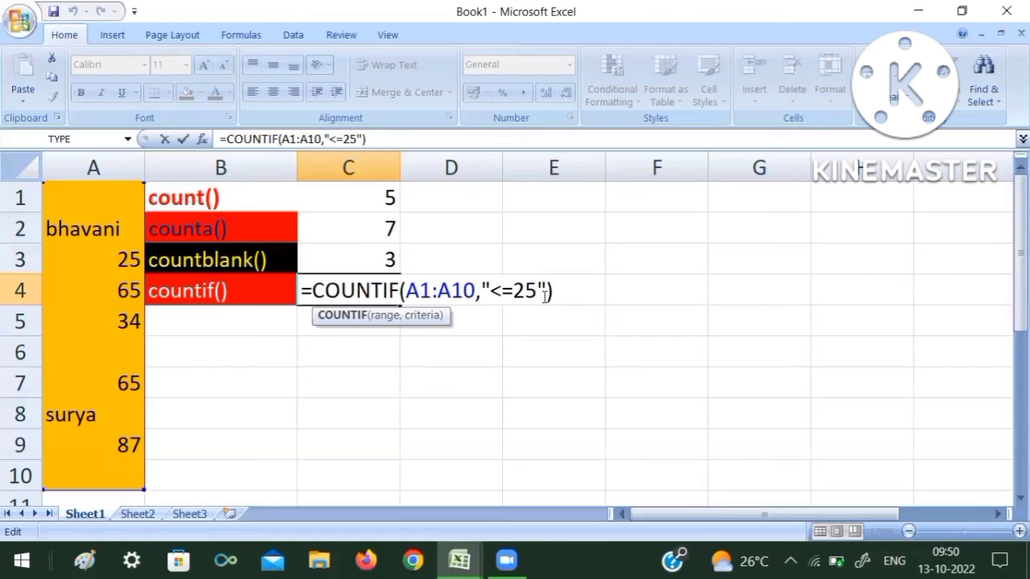
click(502, 290)
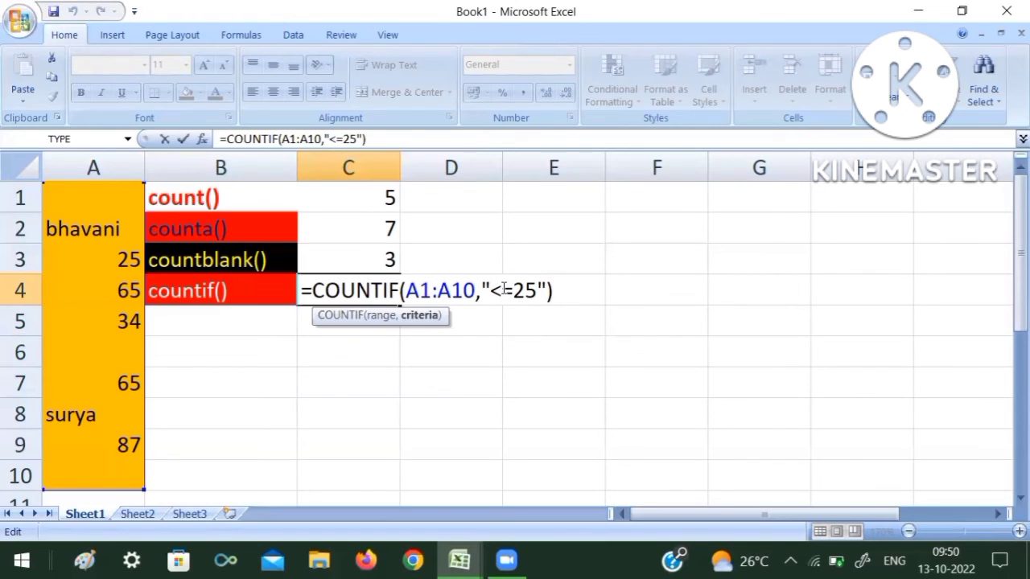
key(BackSpace)
text(>)
Remove the = so C4's criterion reads ">25", returning 4
click(512, 291)
key(BackSpace)
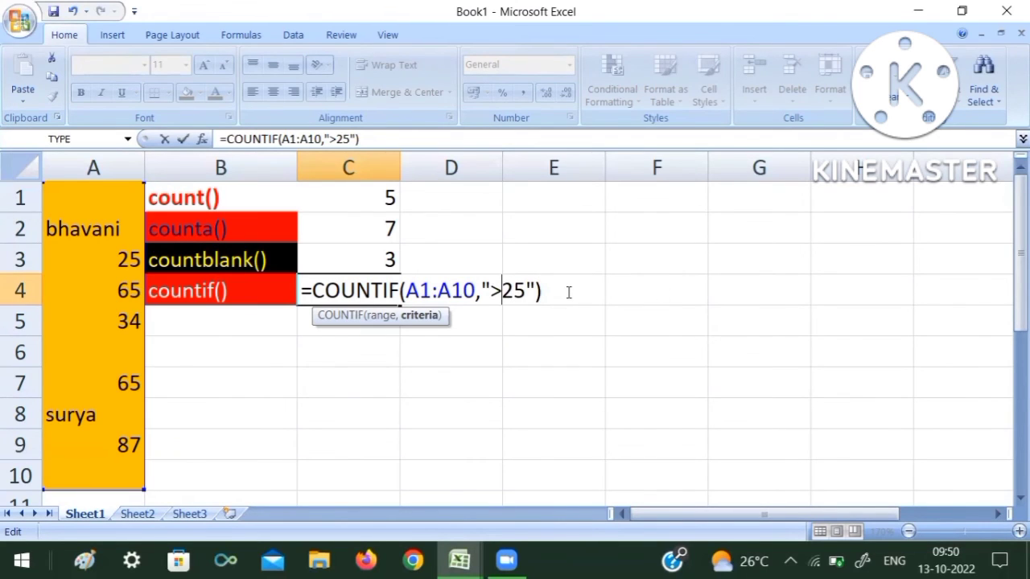
click(568, 292)
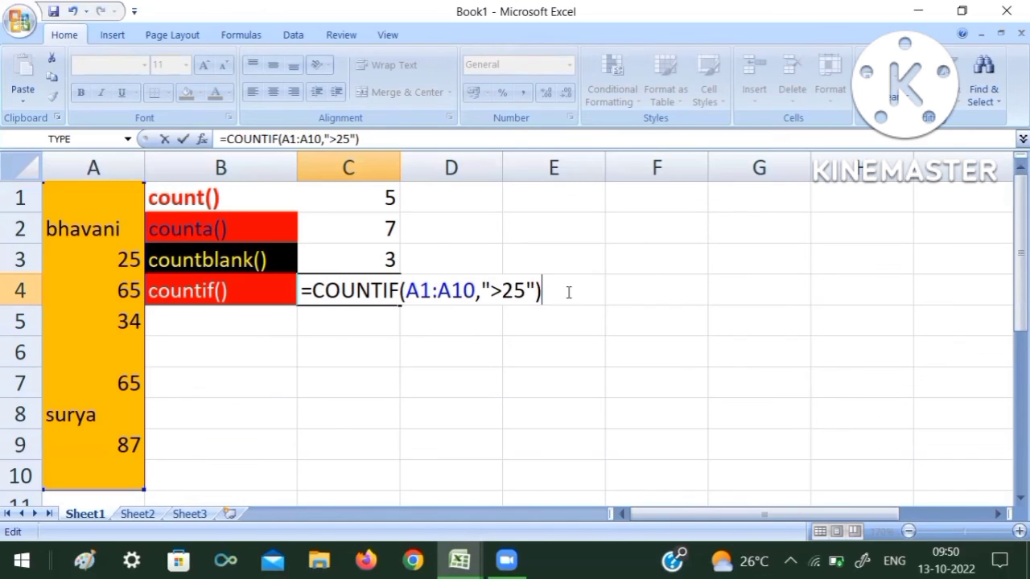
key(Return)
key(Return)
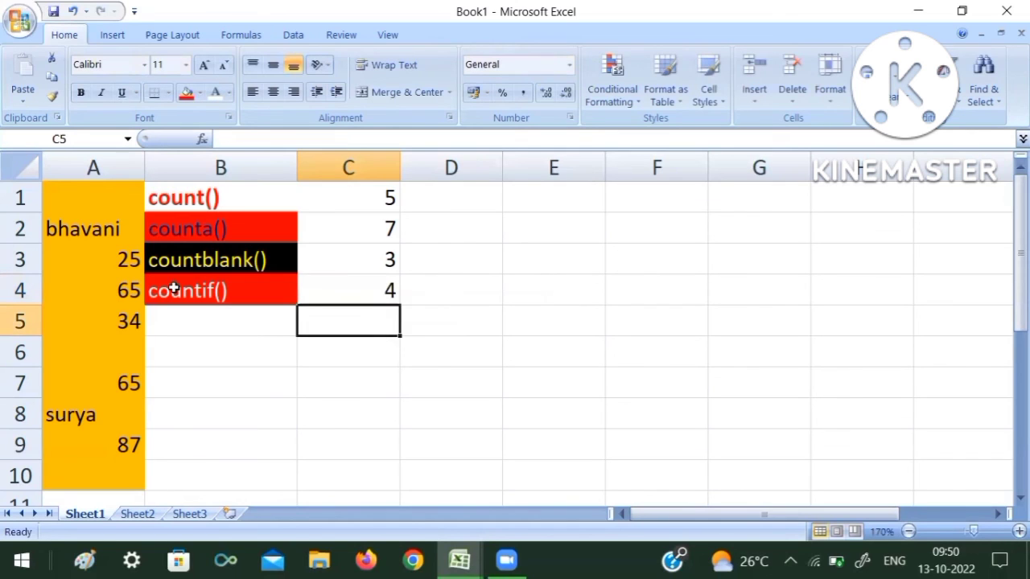
Check the values 65, 34, 65 and 87 in A4, A5, A7 and A9, then reopen C4's formula
click(113, 305)
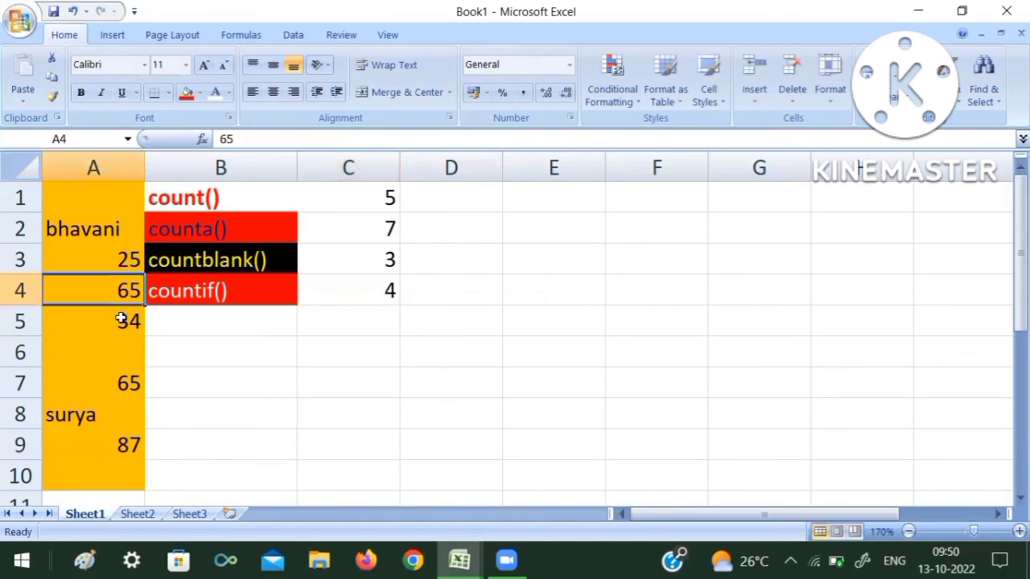
key(Down)
click(119, 387)
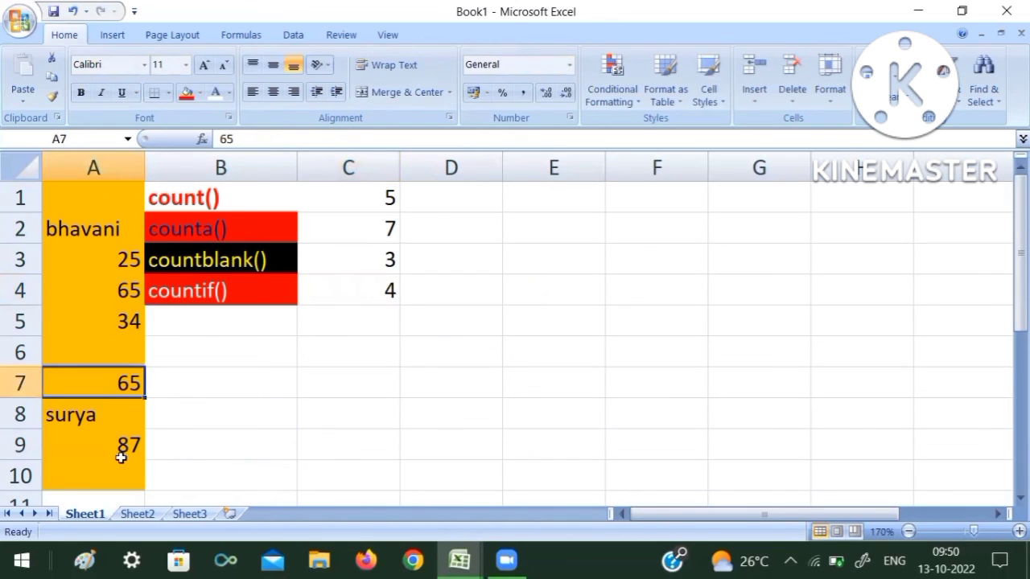
click(120, 455)
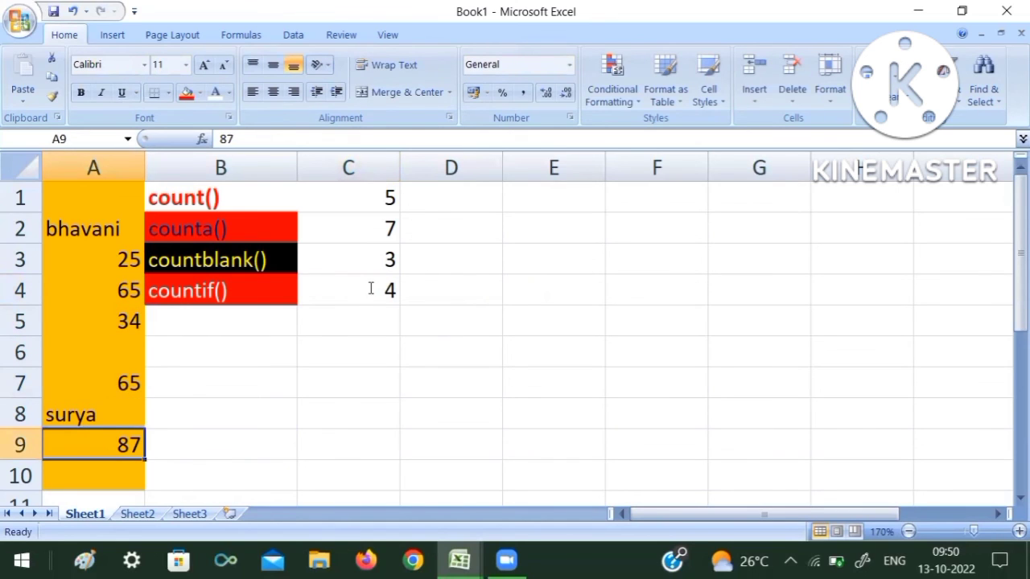
double_click(371, 289)
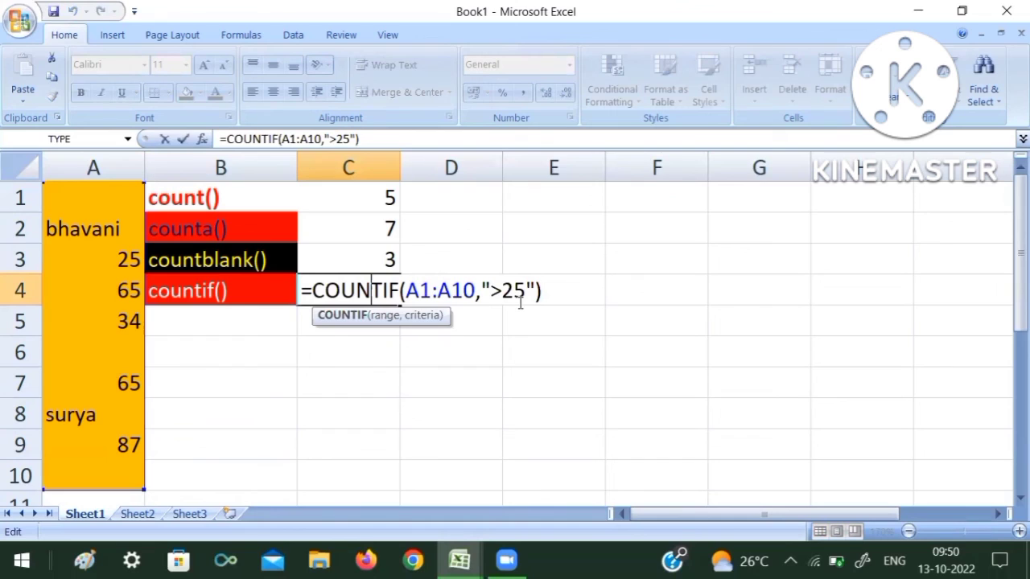